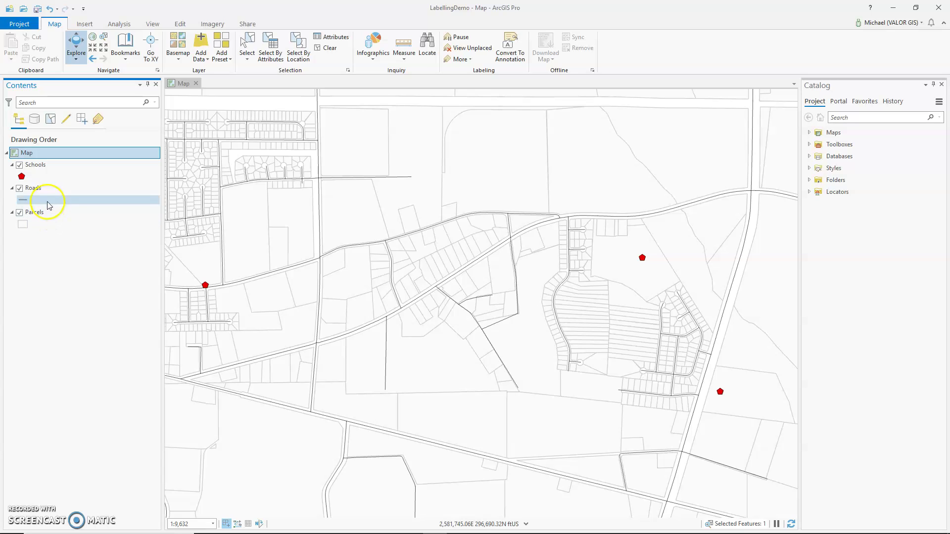
- Select the Schools layer in the Contents pane
{"action": "left_click", "coordinate": [42, 166]}
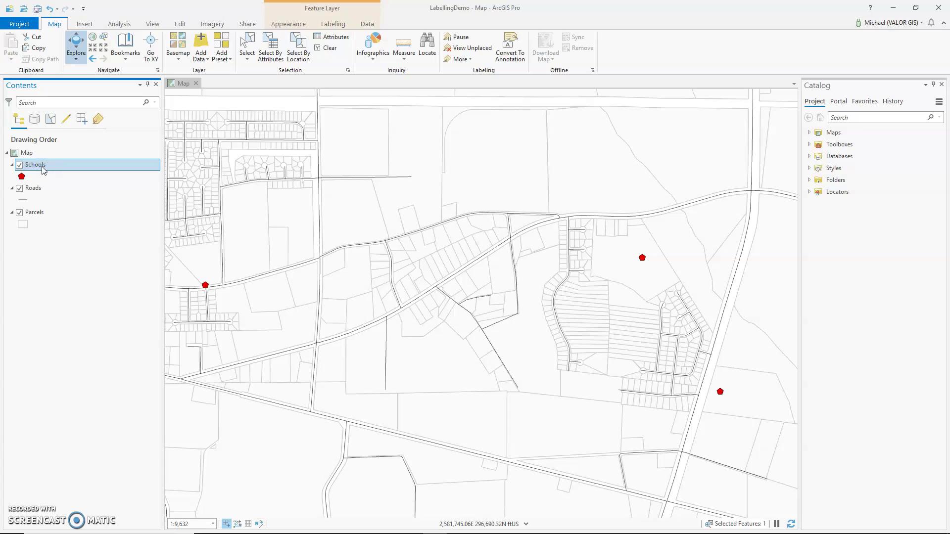
- Turn on Schools labels so each point shows its SCHOOL_NAM value
{"action": "left_click", "coordinate": [336, 24]}
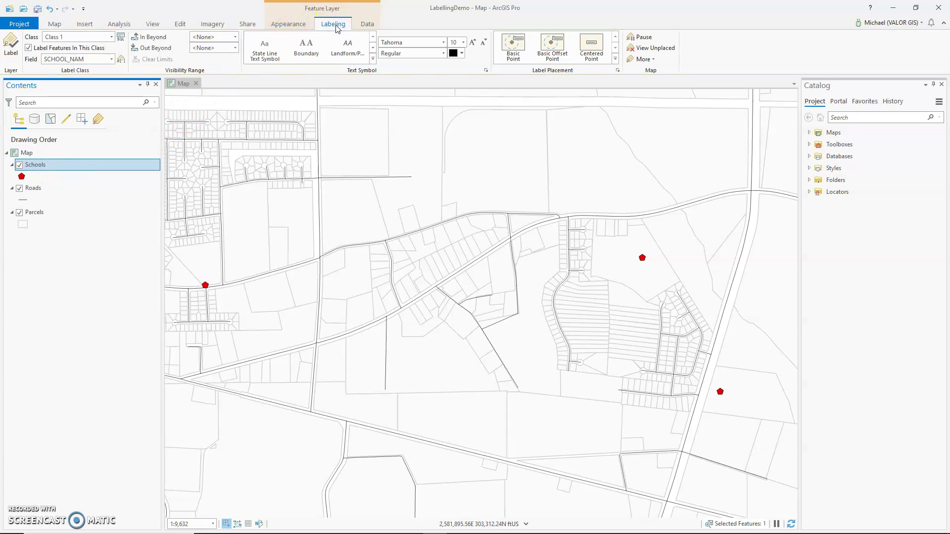
{"action": "left_click", "coordinate": [12, 47]}
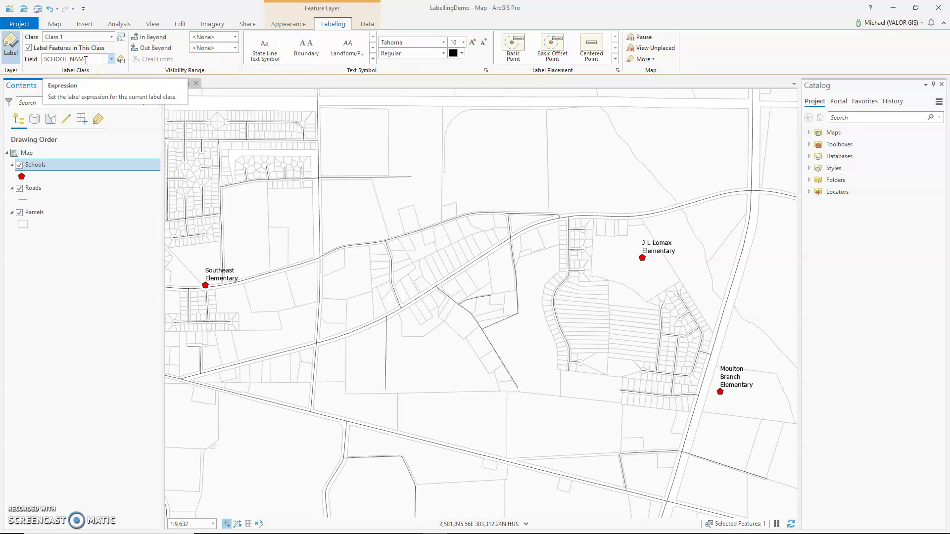
- Append + " " + and the ADDRESS field to the school label expression and apply it
{"action": "left_click", "coordinate": [121, 60]}
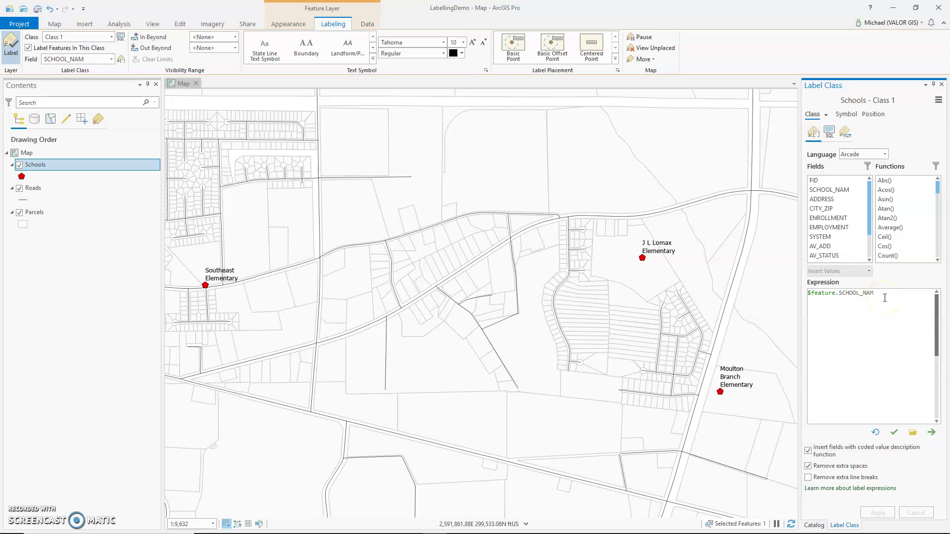
{"action": "left_click", "coordinate": [865, 299]}
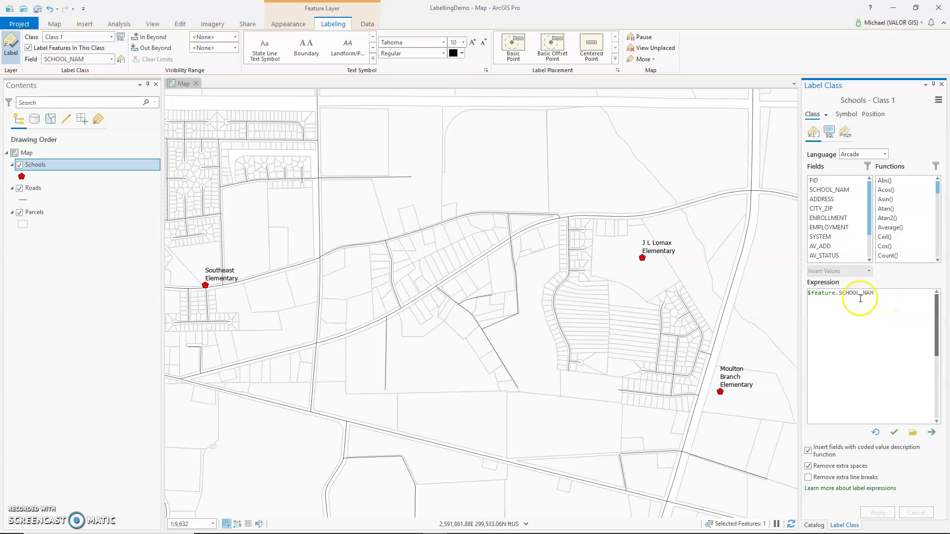
{"action": "left_click", "coordinate": [886, 294]}
{"action": "type", "text": "+ "}
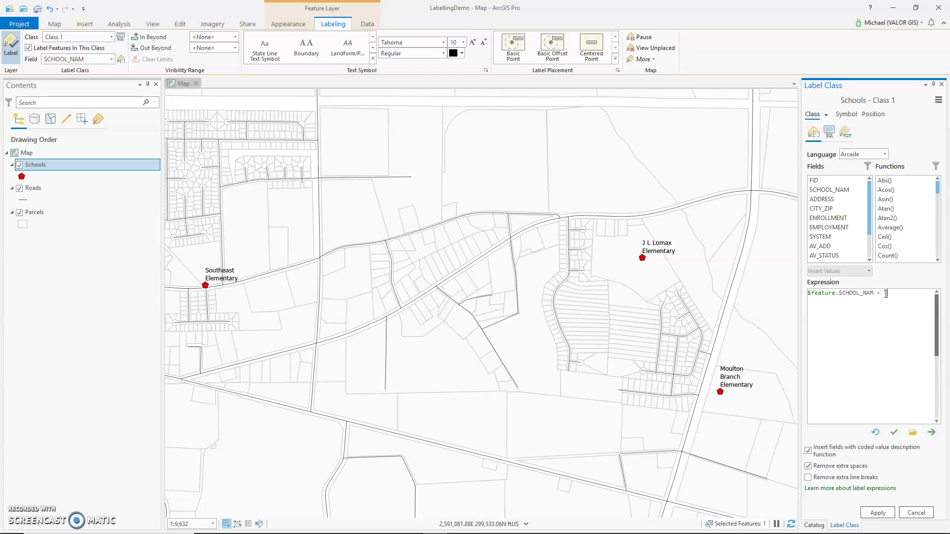
{"action": "type", "text": "\" \" +"}
{"action": "double_click", "coordinate": [816, 199]}
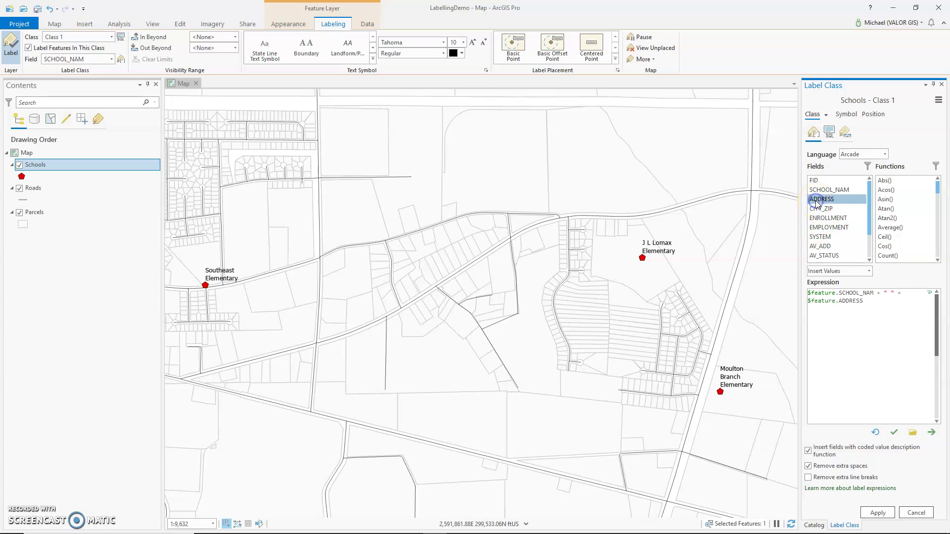
{"action": "left_click", "coordinate": [872, 506]}
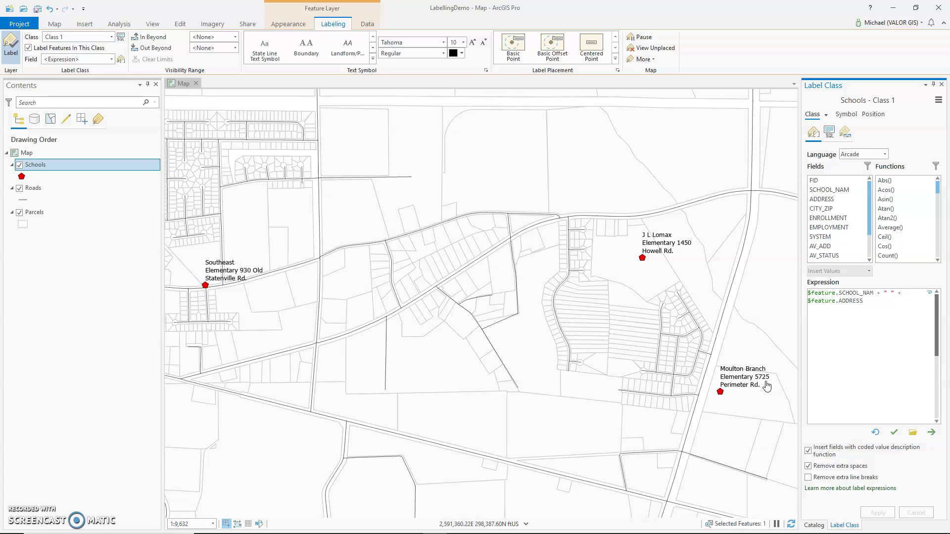
- Replace the " " string with TextFormatting.NewLine and apply, placing addresses below names
{"action": "left_click", "coordinate": [883, 293]}
{"action": "left_click_drag", "start_coordinate": [883, 293], "coordinate": [894, 298]}
{"action": "type", "text": "TextForm"}
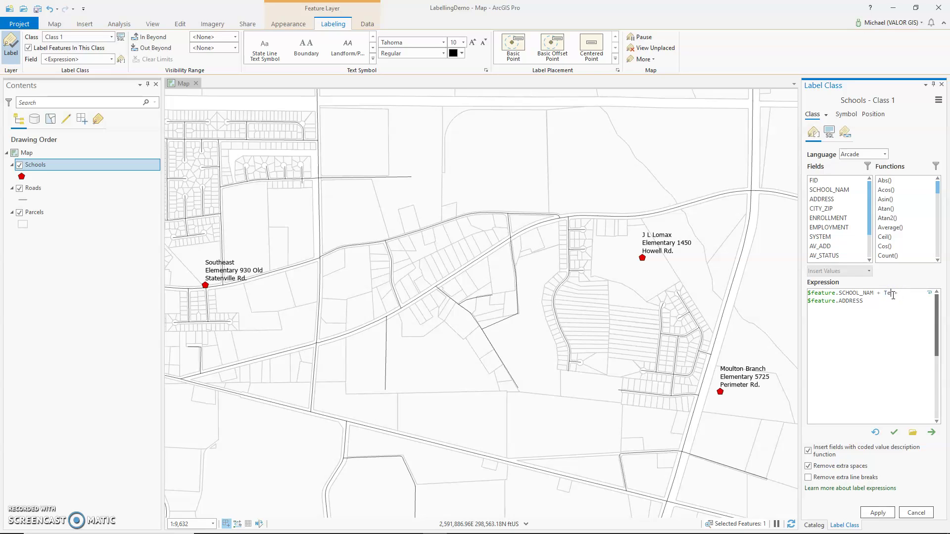
{"action": "type", "text": "atting.New"}
{"action": "type", "text": "Line +"}
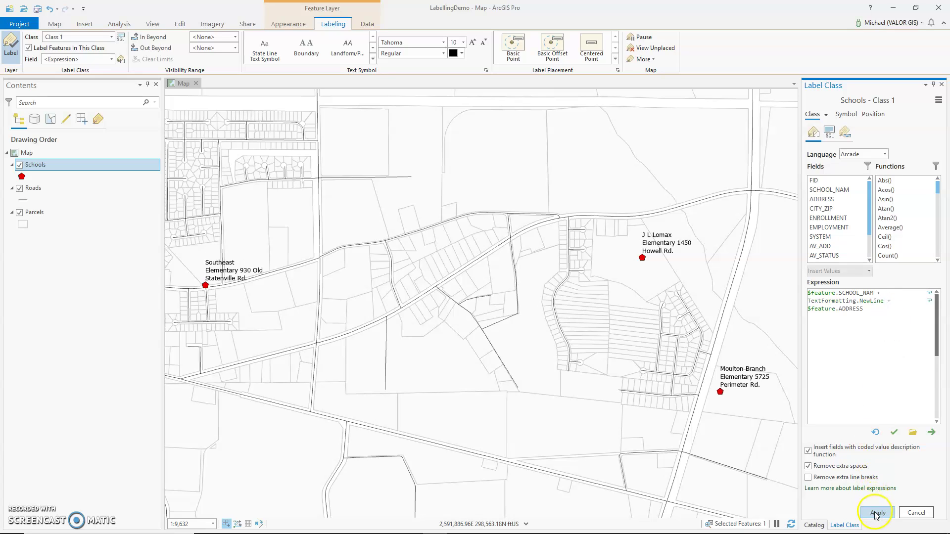
{"action": "left_click", "coordinate": [876, 515]}
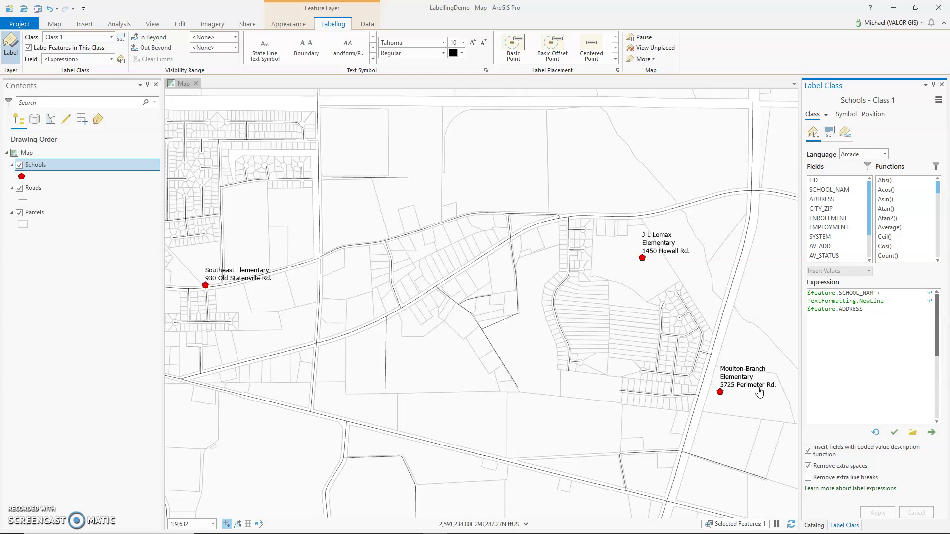
- Select the Parcels layer and zoom to the Small labeling bookmark
{"action": "left_click", "coordinate": [38, 213]}
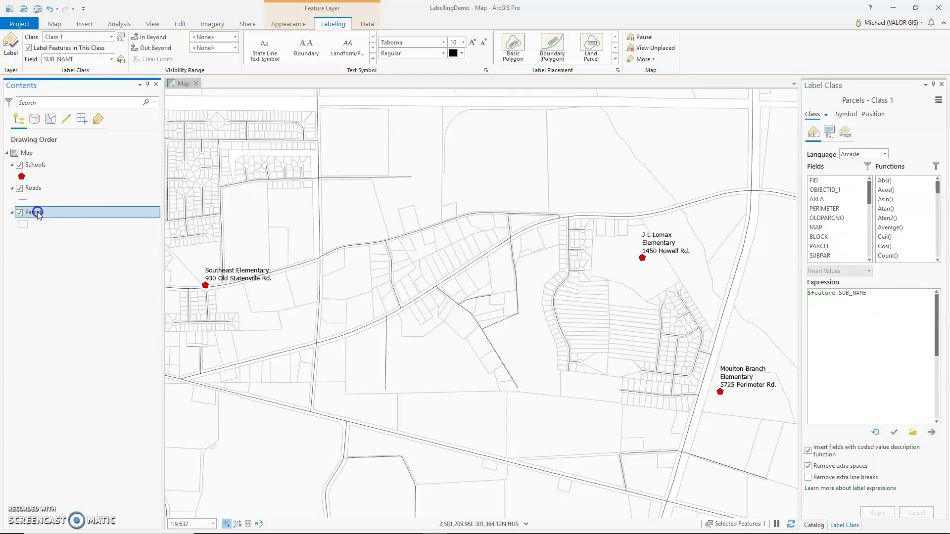
{"action": "left_click", "coordinate": [54, 24]}
{"action": "left_click", "coordinate": [129, 60]}
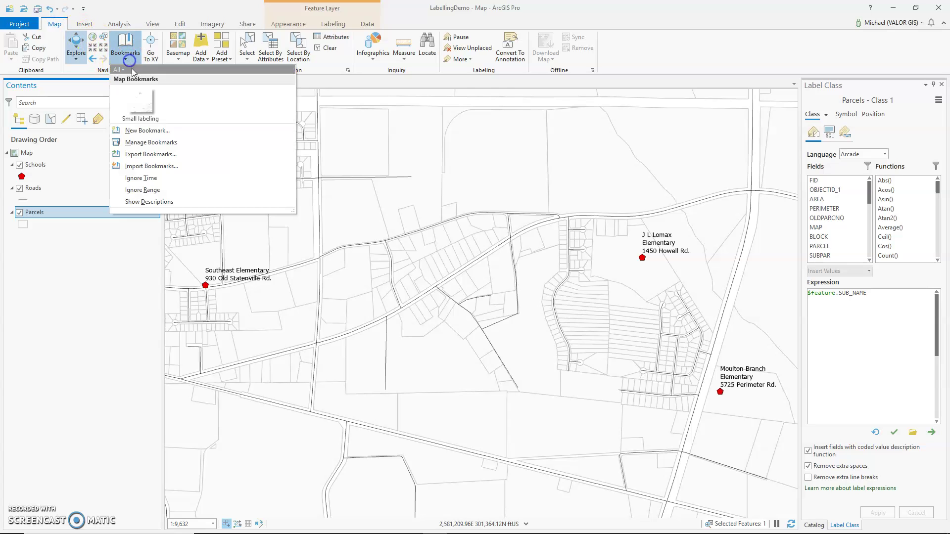
{"action": "left_click", "coordinate": [140, 103]}
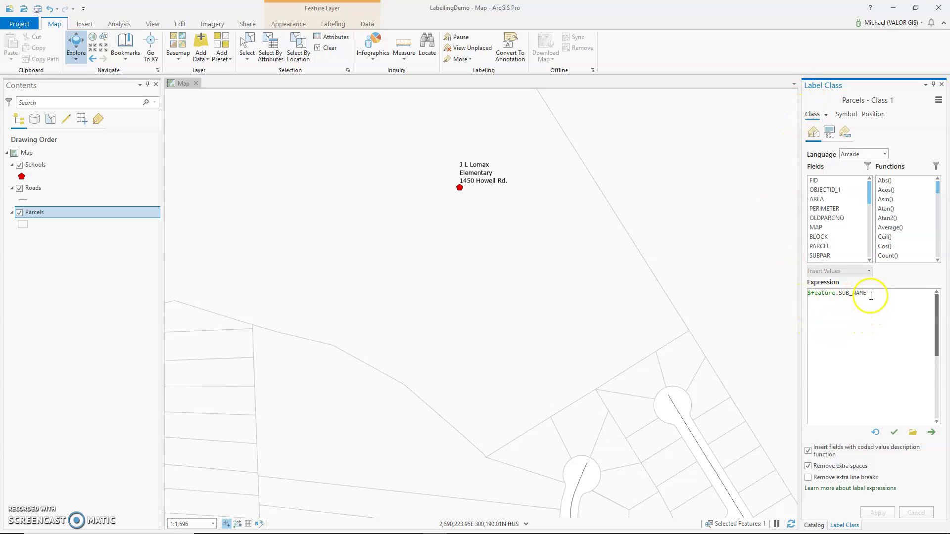
- Set the parcel label expression to $feature.D_ACRES + " Acres" and turn on Parcels labels
{"action": "left_click_drag", "start_coordinate": [876, 294], "coordinate": [788, 289]}
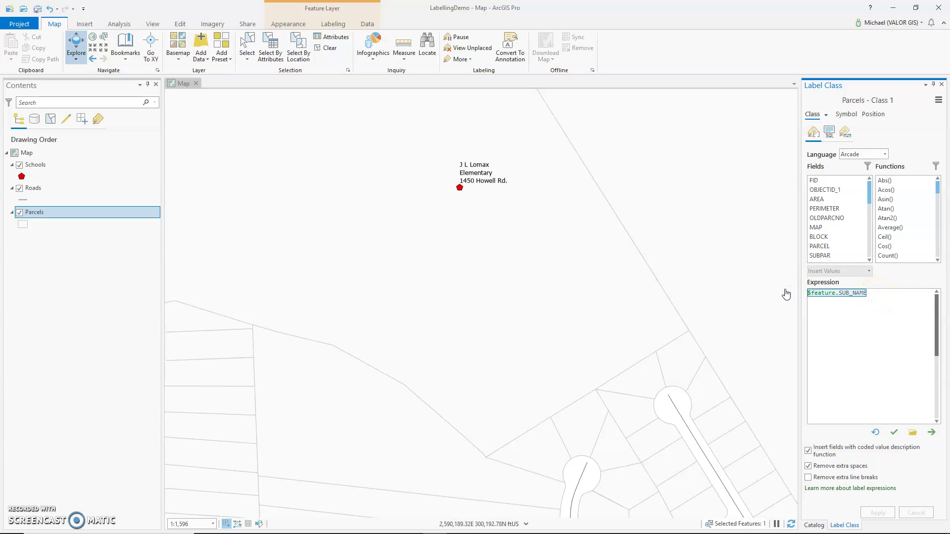
{"action": "key", "text": "Delete"}
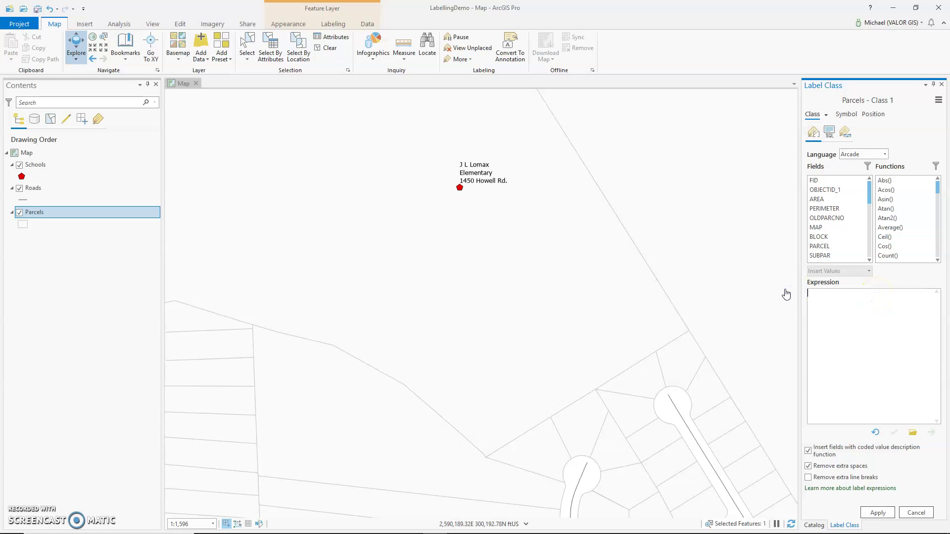
{"action": "left_click", "coordinate": [871, 264]}
{"action": "left_click", "coordinate": [870, 261]}
{"action": "left_click", "coordinate": [869, 261]}
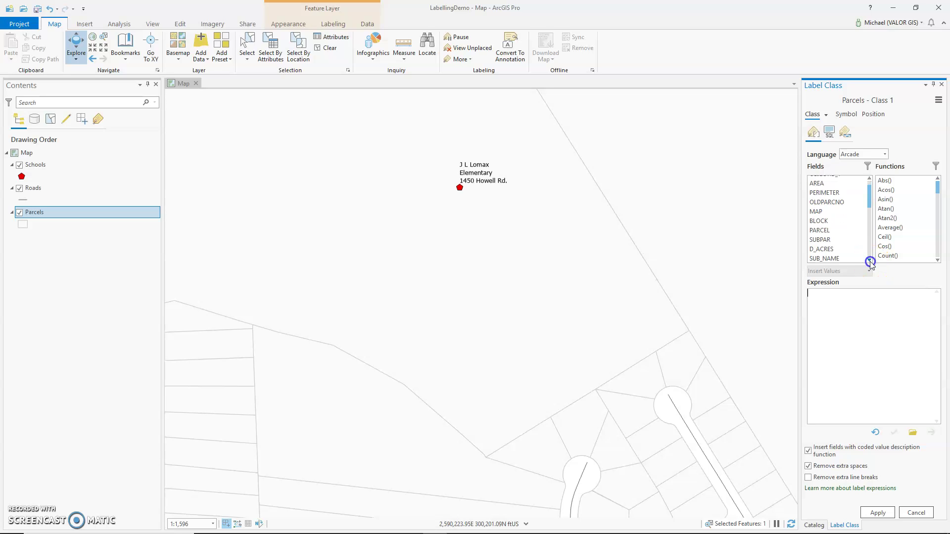
{"action": "double_click", "coordinate": [822, 250]}
{"action": "left_click", "coordinate": [875, 293]}
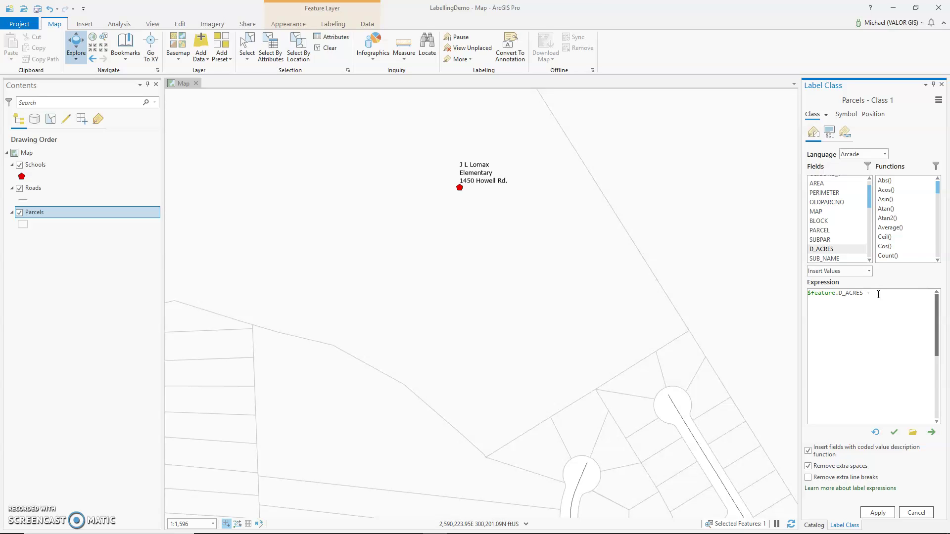
{"action": "type", "text": "+ \" Acres"}
{"action": "left_click", "coordinate": [886, 514]}
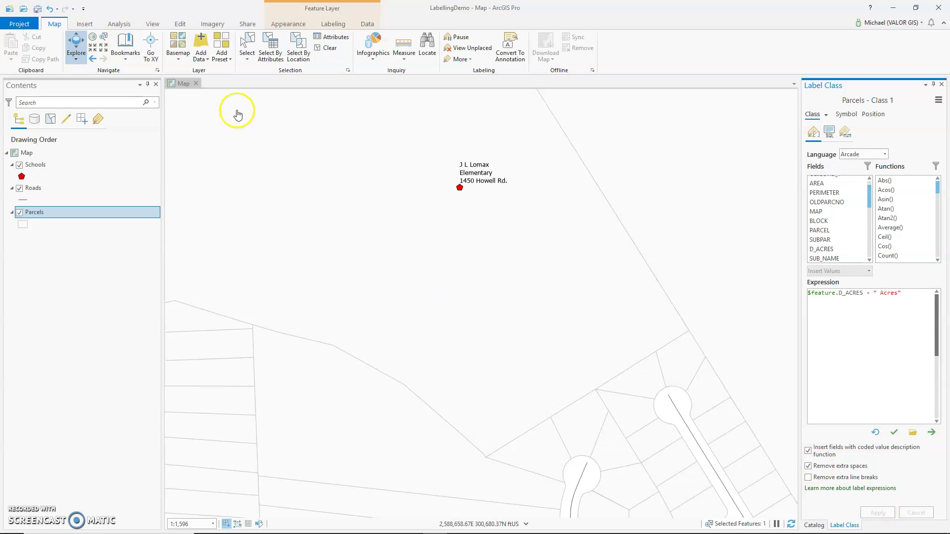
{"action": "left_click", "coordinate": [332, 25]}
{"action": "left_click", "coordinate": [11, 47]}
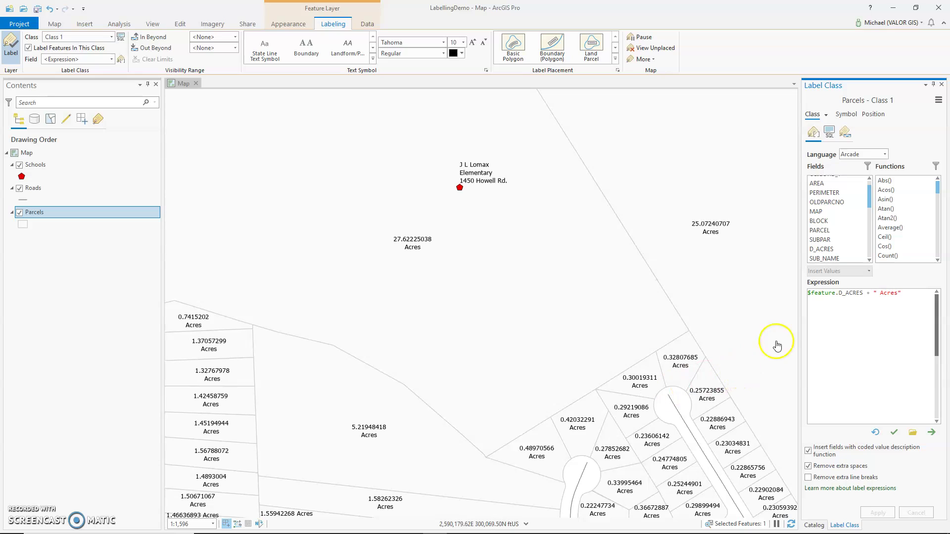
- Wrap the acreage field as round(number($feature.D_ACRES),2) and apply the expression
{"action": "left_click", "coordinate": [808, 292]}
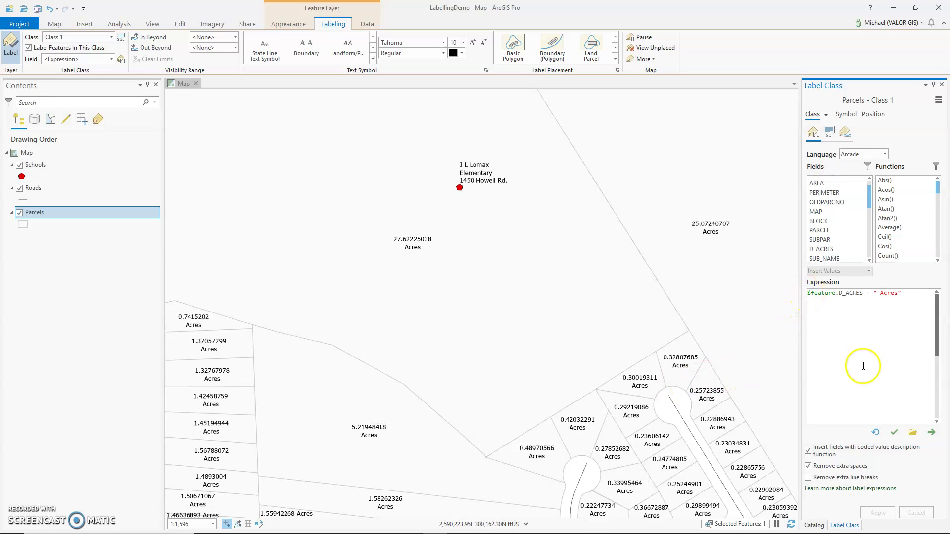
{"action": "type", "text": "round("}
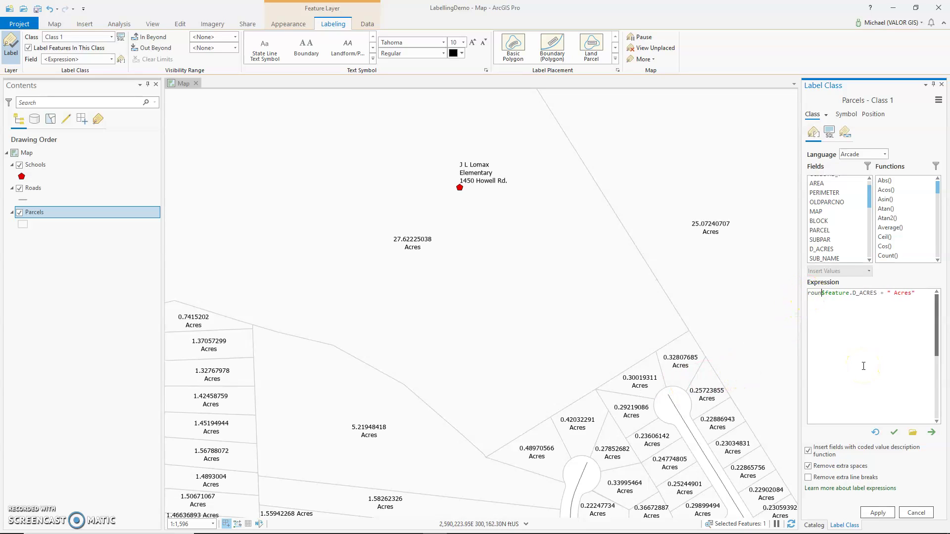
{"action": "type", "text": "number("}
{"action": "type", "text": "),2)"}
{"action": "left_click", "coordinate": [879, 513]}
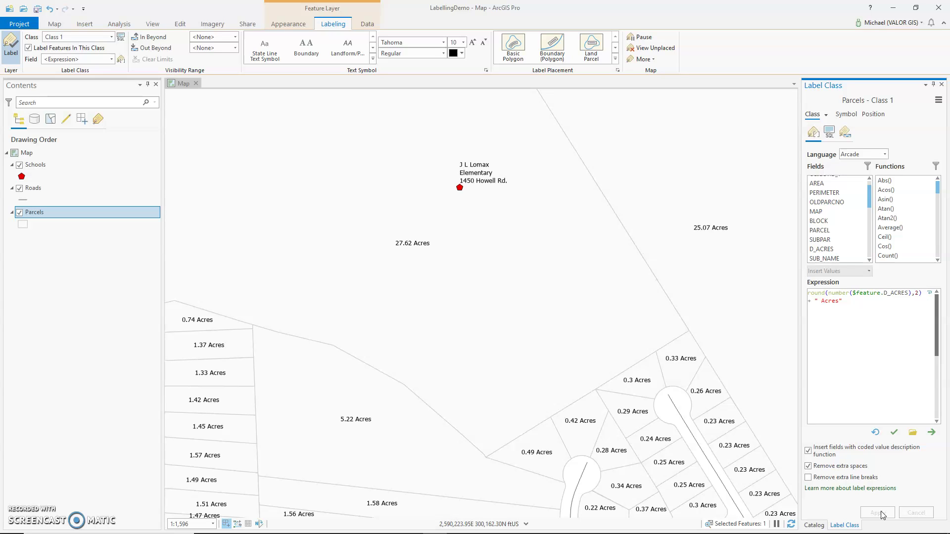
- Set the parcel labels' Out Beyond scale to 1:2,000
{"action": "left_click", "coordinate": [221, 48]}
{"action": "type", "text": "2000"}
{"action": "key", "text": "Return"}
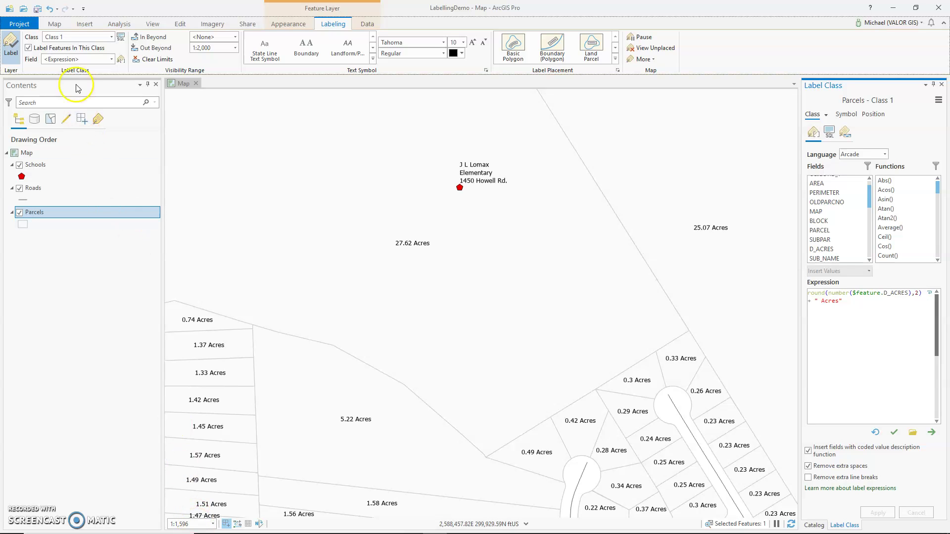
- Return to the previous extent, select Schools, and highlight the NewLine and ADDRESS expression parts
{"action": "left_click", "coordinate": [55, 24]}
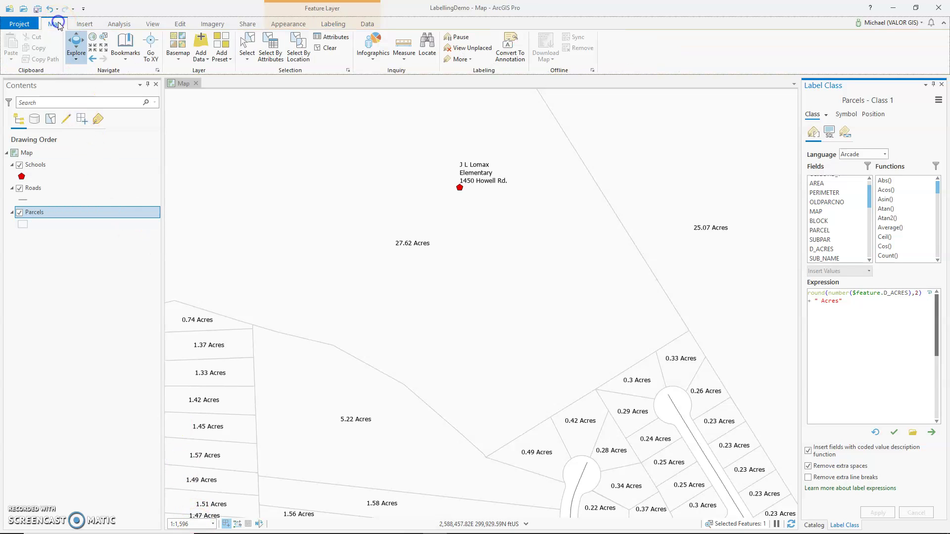
{"action": "left_click", "coordinate": [95, 60]}
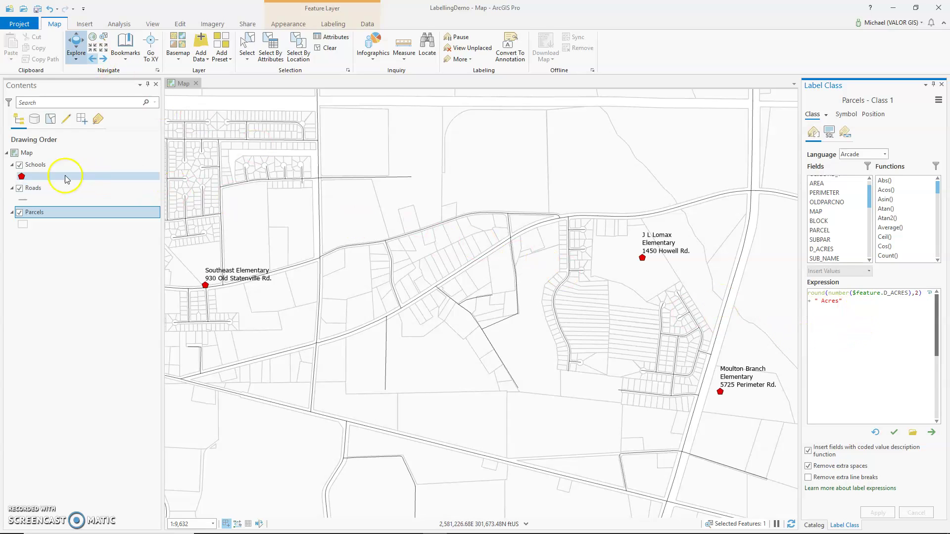
{"action": "left_click", "coordinate": [42, 169]}
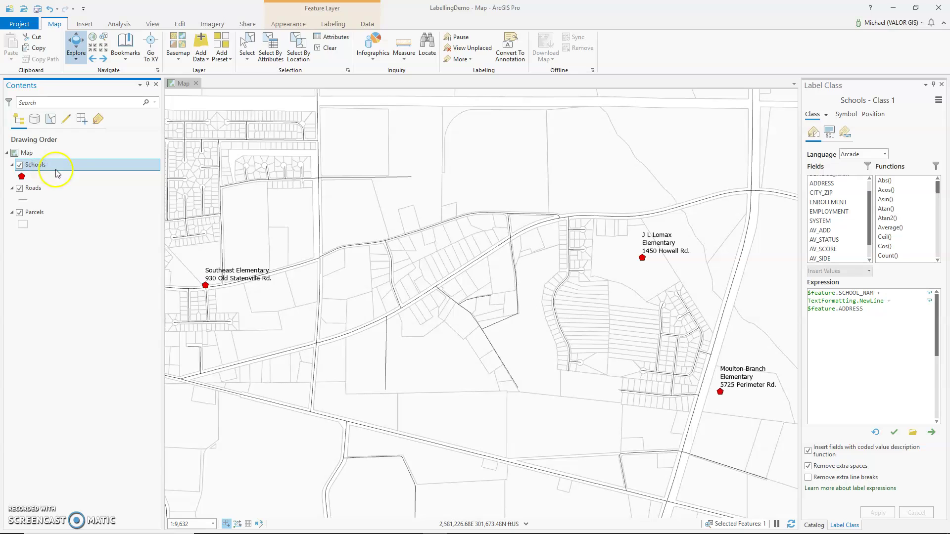
{"action": "left_click_drag", "start_coordinate": [859, 309], "coordinate": [794, 303]}
- Rewrite the school expression as "<UND>" + $feature.SCHOOL_NAM + "</UND>" and apply it
{"action": "key", "text": "Delete"}
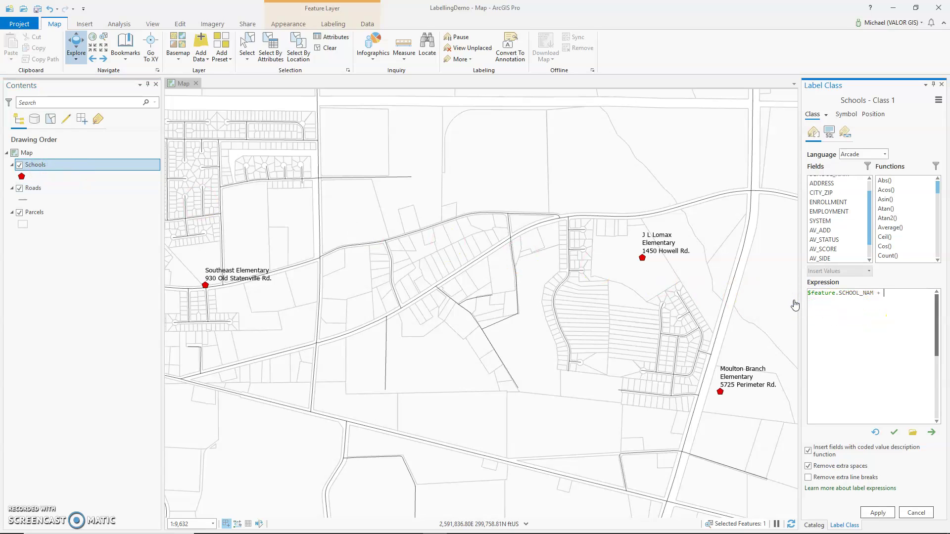
{"action": "key", "text": "BackSpace"}
{"action": "type", "text": "\"<UND>\" + + \"/UND>\"<"}
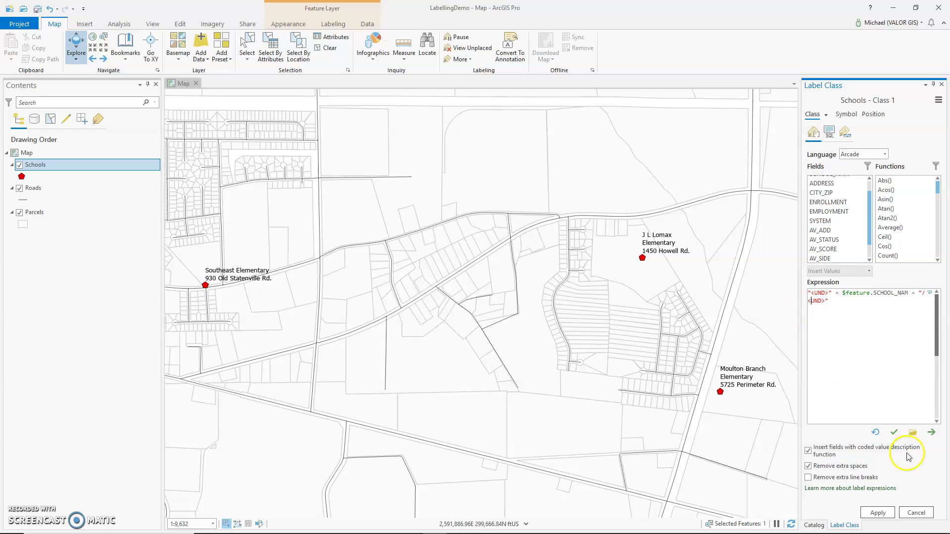
{"action": "left_click", "coordinate": [885, 513]}
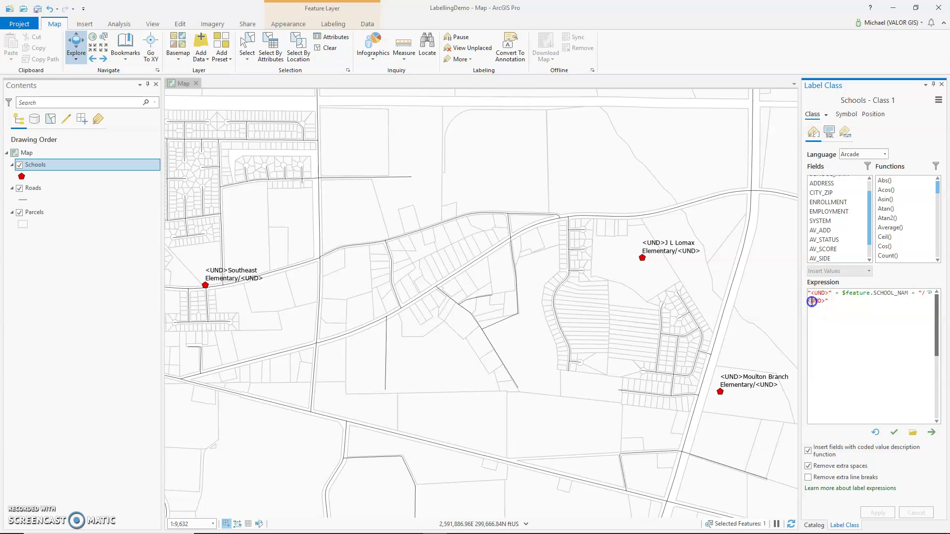
{"action": "type", "text": "/"}
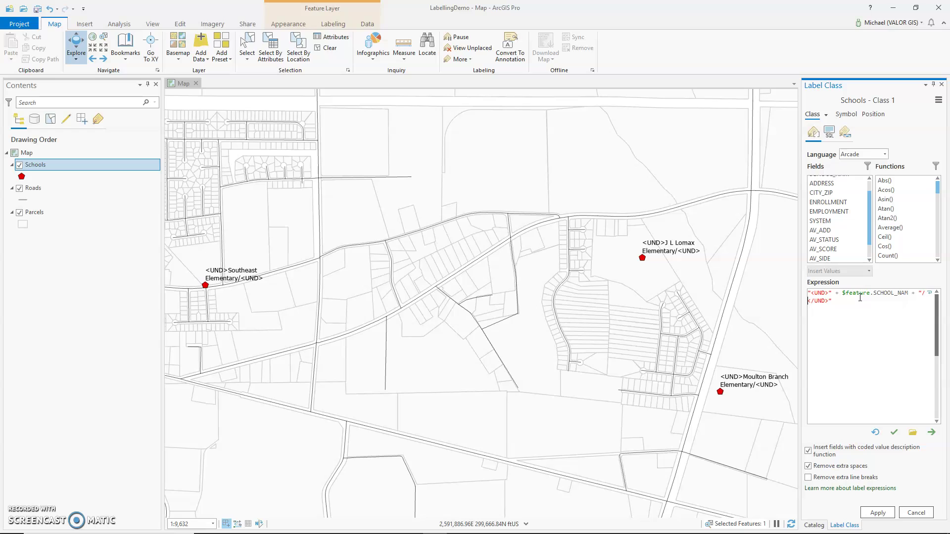
{"action": "key", "text": "BackSpace"}
{"action": "left_click", "coordinate": [877, 514]}
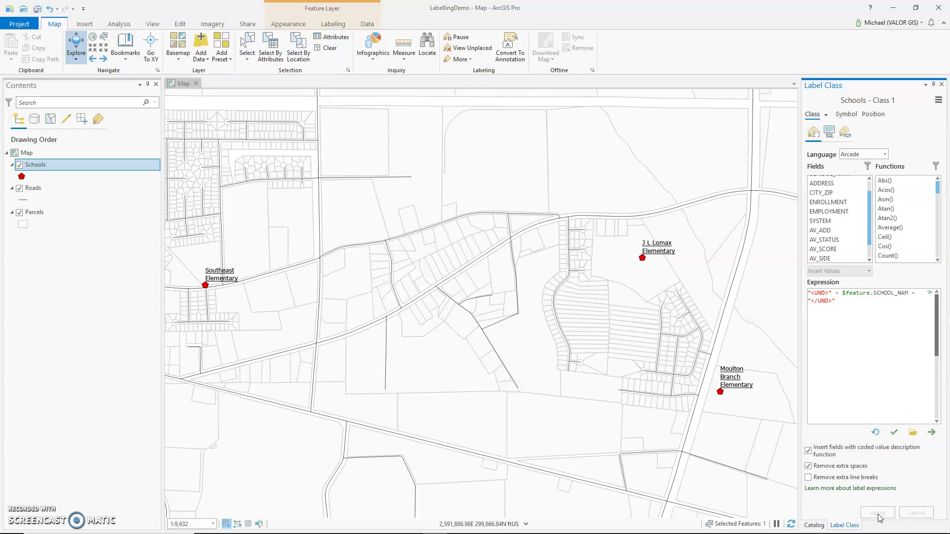
- Apply a white halo symbol to school labels, then change the halo colour to light blue
{"action": "left_click", "coordinate": [846, 115]}
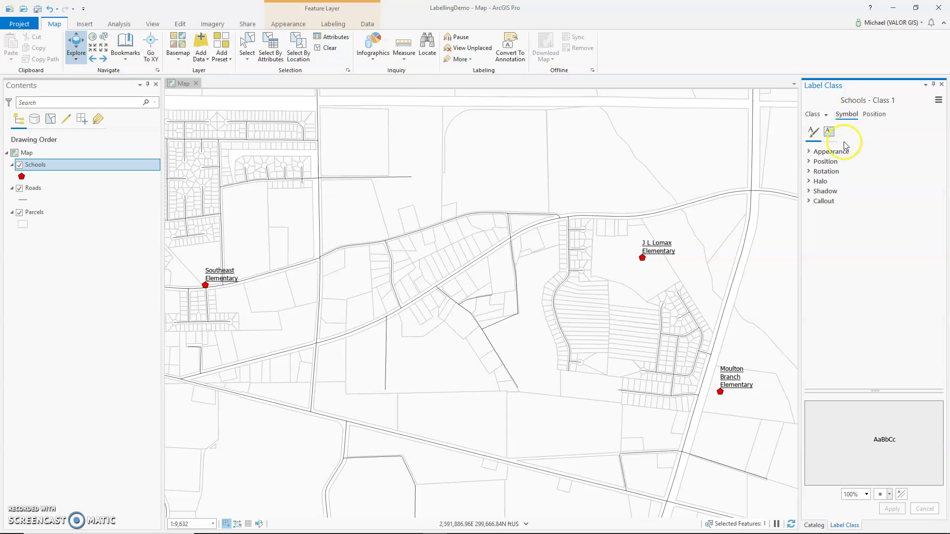
{"action": "left_click", "coordinate": [809, 182]}
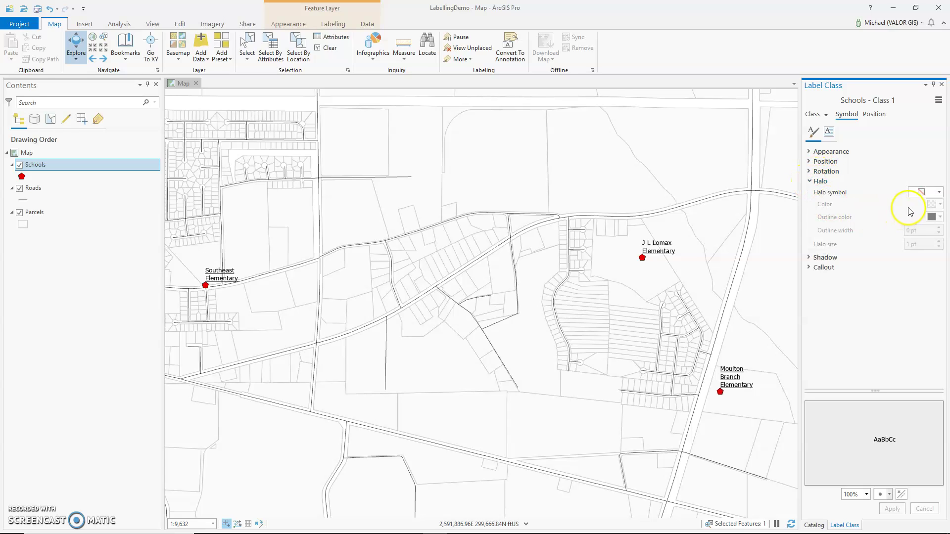
{"action": "left_click", "coordinate": [939, 193]}
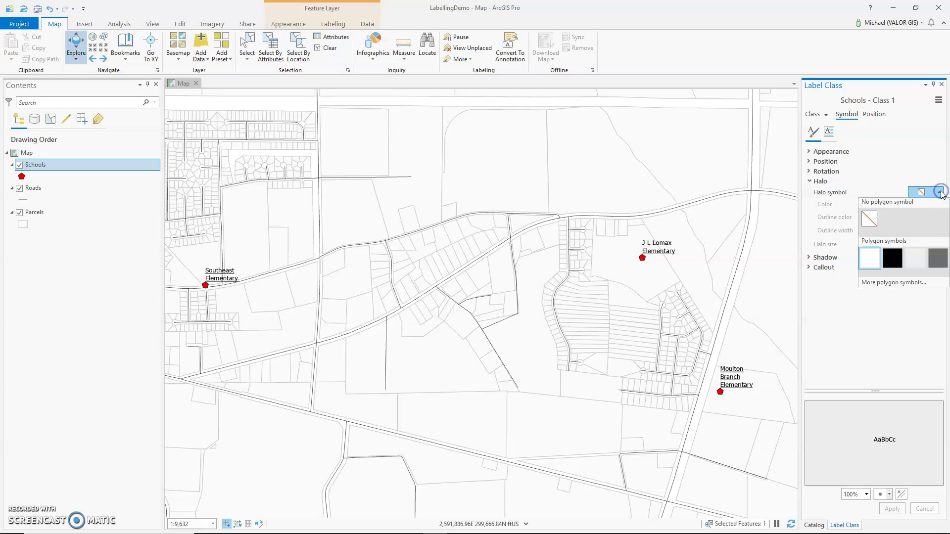
{"action": "left_click", "coordinate": [870, 258]}
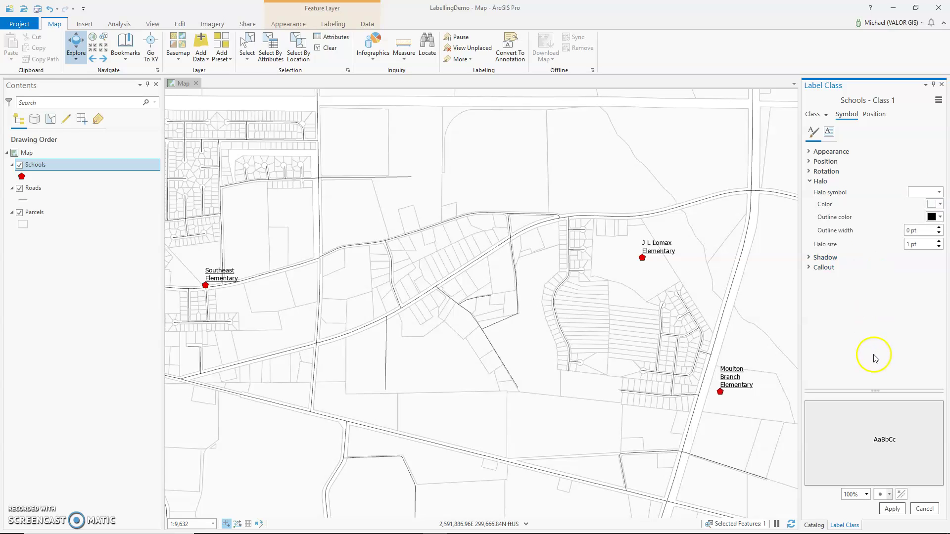
{"action": "left_click", "coordinate": [890, 509]}
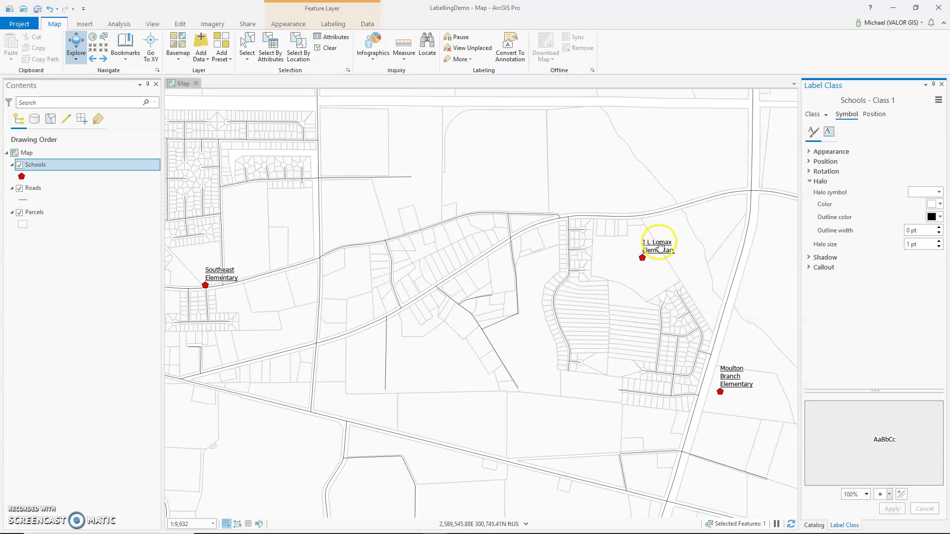
{"action": "left_click", "coordinate": [932, 203]}
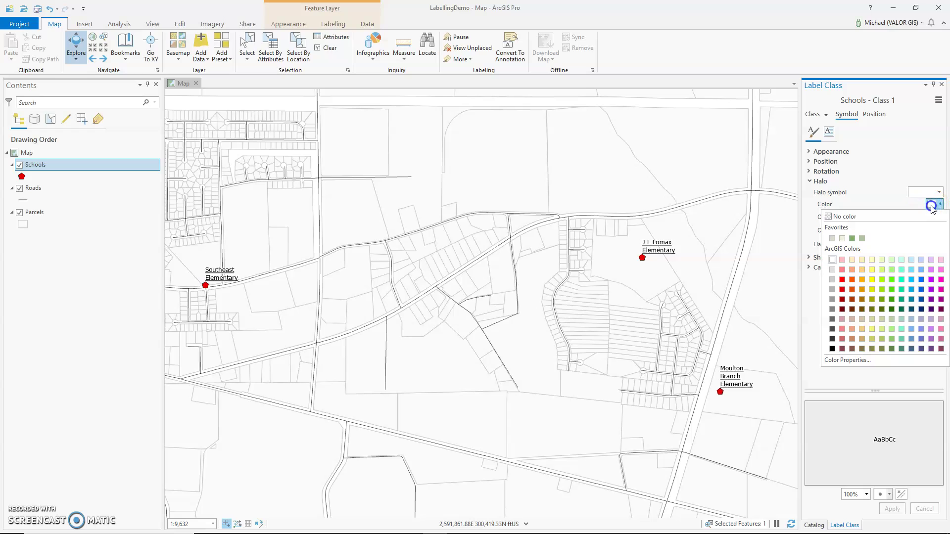
{"action": "left_click", "coordinate": [921, 269]}
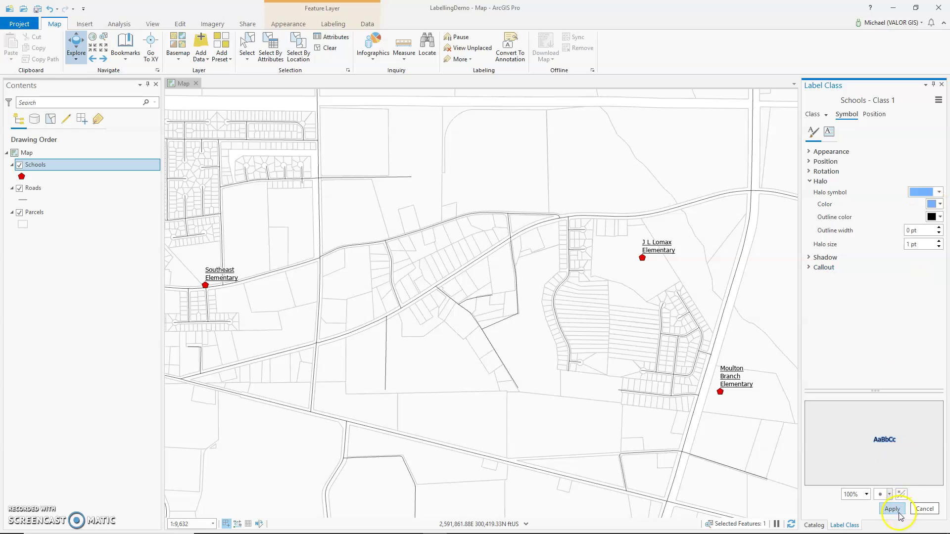
{"action": "left_click", "coordinate": [892, 509]}
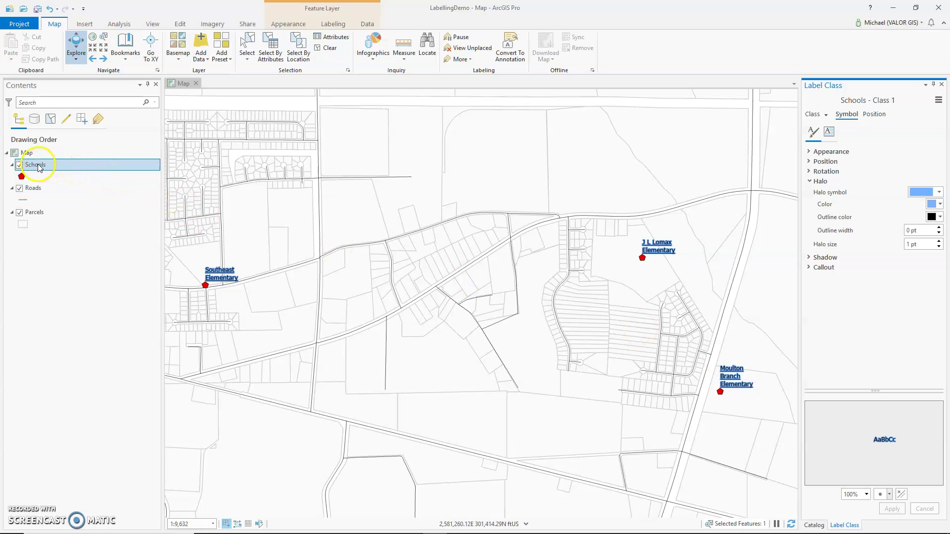
- Turn off labels for the Schools layer and select the Roads layer for labelling
{"action": "left_click", "coordinate": [332, 24]}
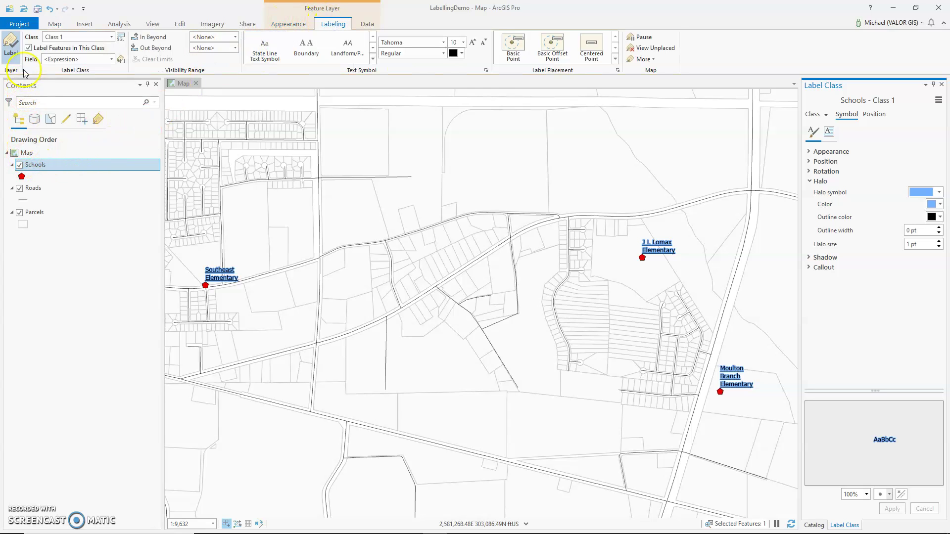
{"action": "left_click", "coordinate": [11, 47]}
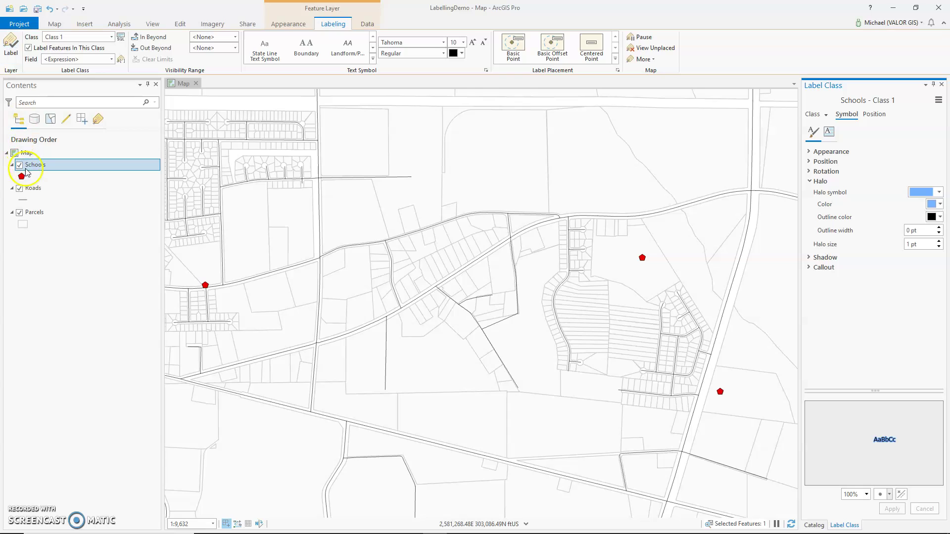
{"action": "left_click", "coordinate": [33, 190]}
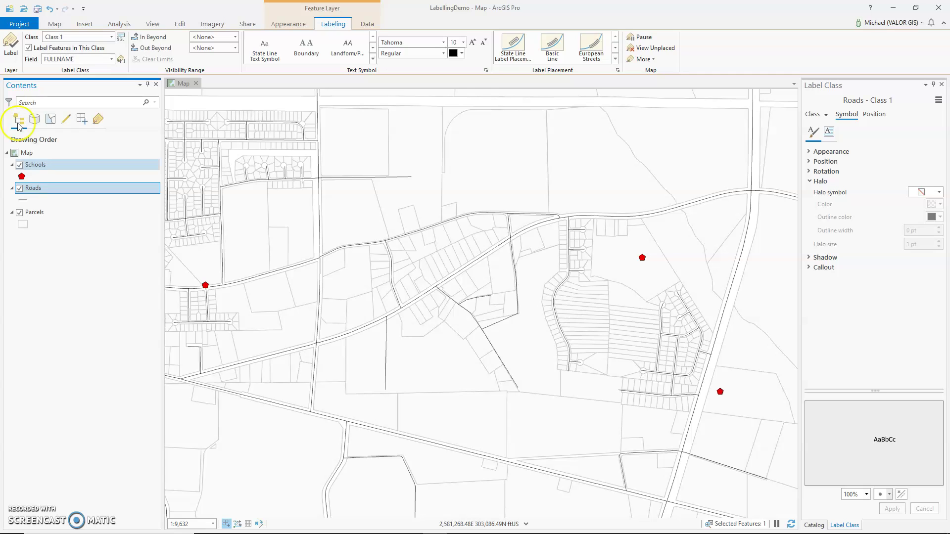
- Turn on street-name labels for the Roads layer
{"action": "left_click", "coordinate": [11, 47]}
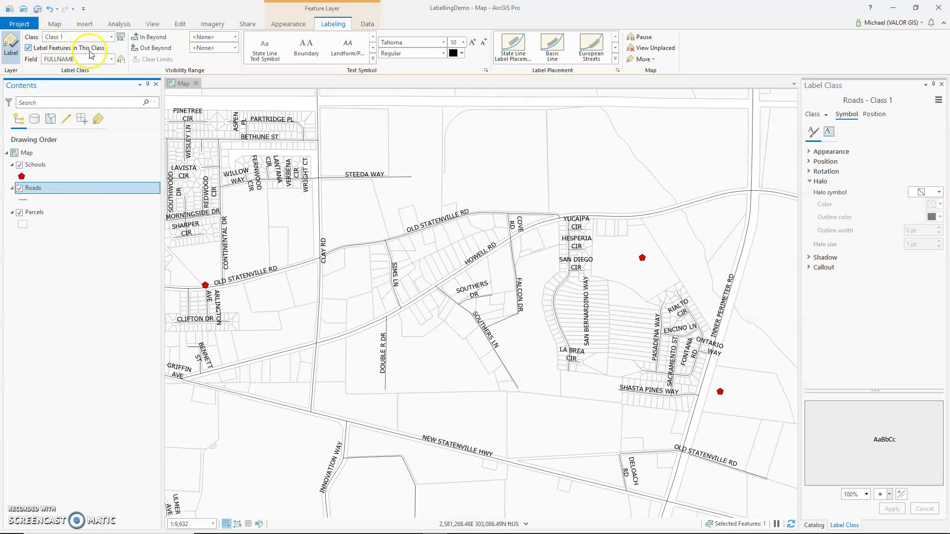
{"action": "left_click", "coordinate": [112, 37]}
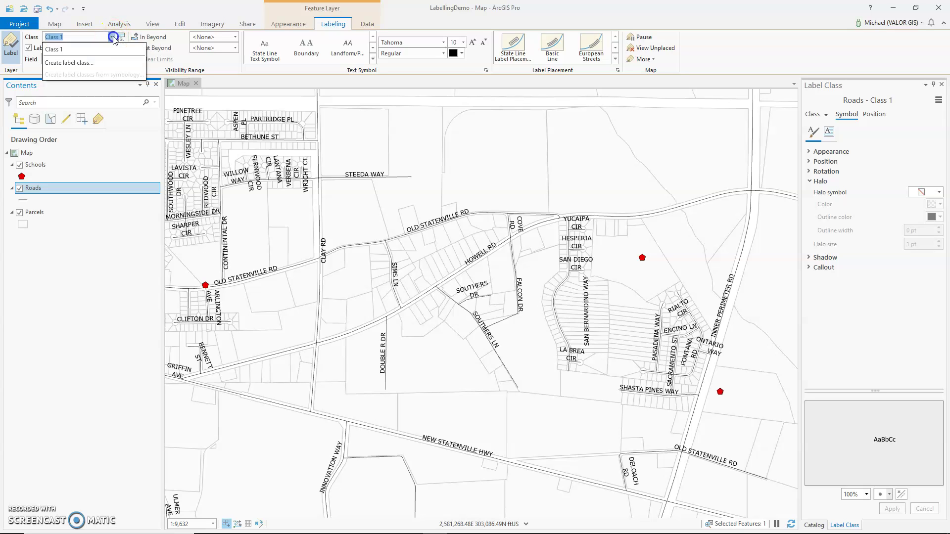
- Create a new Roads label class named 'Functional Class 7'
{"action": "left_click", "coordinate": [105, 63]}
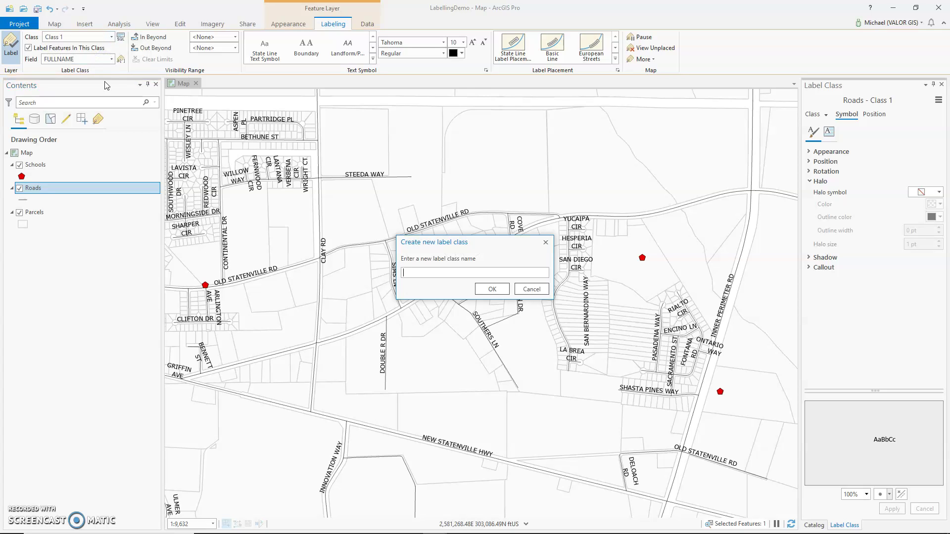
{"action": "type", "text": "Functional Class 7"}
{"action": "left_click", "coordinate": [475, 281]}
{"action": "left_click", "coordinate": [488, 290]}
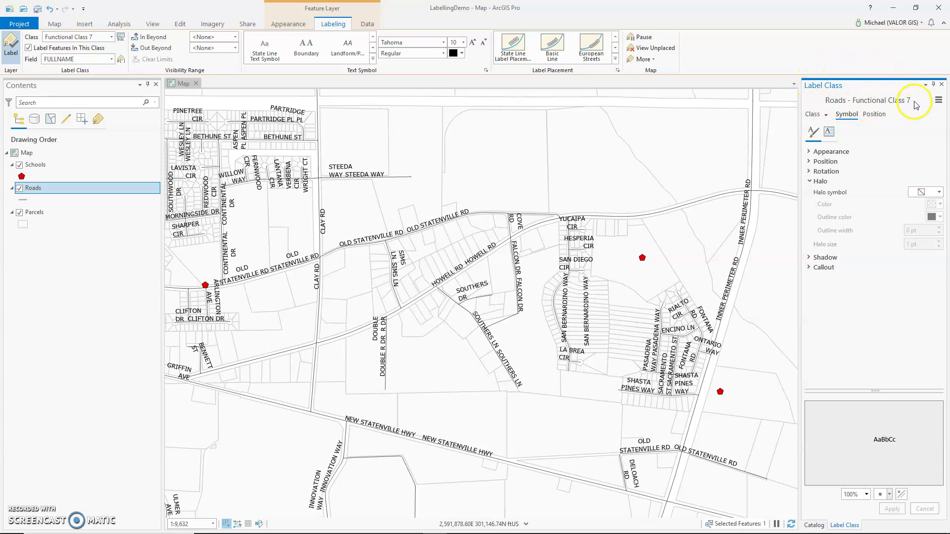
- Restrict Functional Class 7 to FUNC_CLASS = 7 via SQL query and set its font size to 7
{"action": "left_click", "coordinate": [808, 115]}
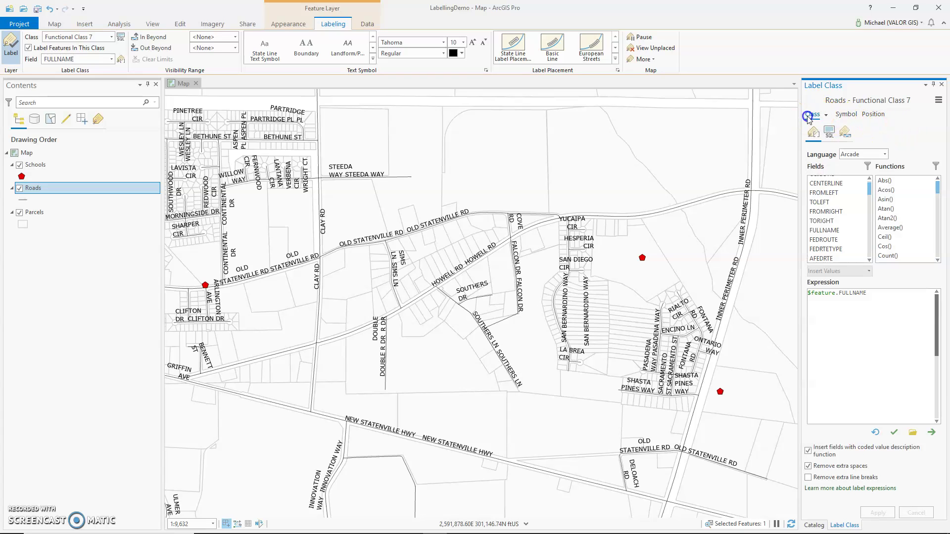
{"action": "left_click", "coordinate": [831, 133]}
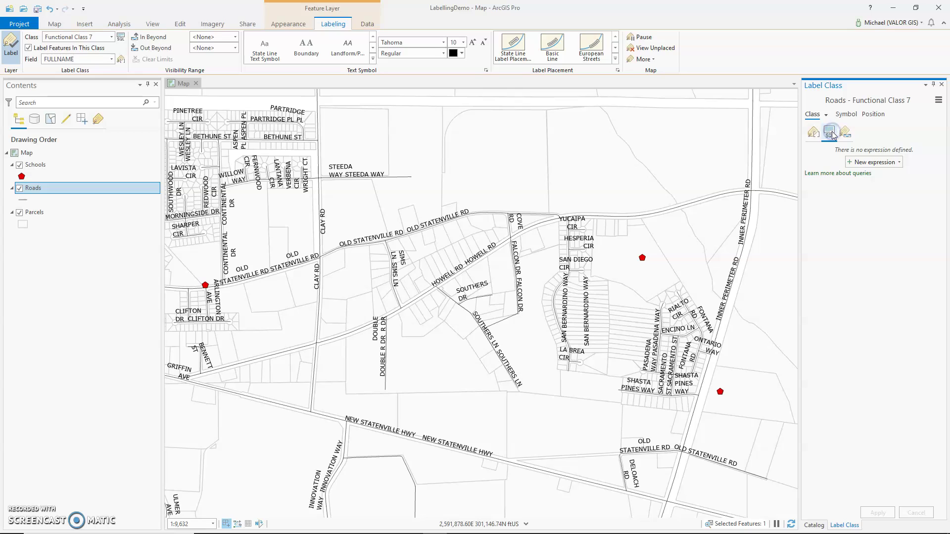
{"action": "left_click", "coordinate": [877, 162]}
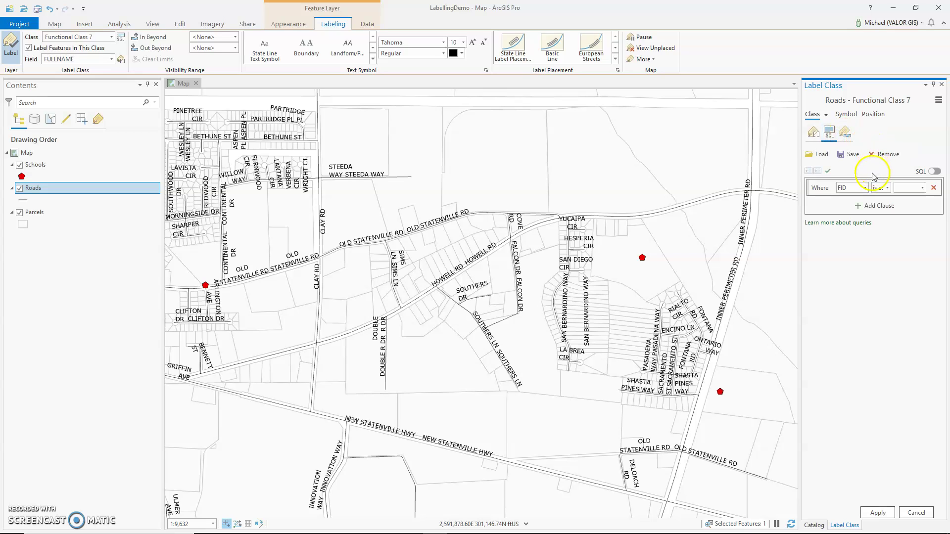
{"action": "left_click", "coordinate": [864, 188]}
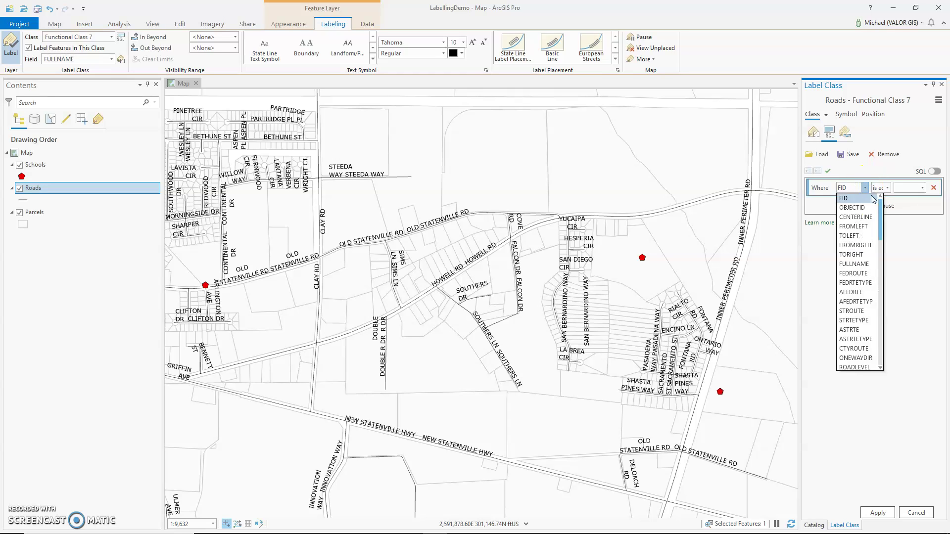
{"action": "left_click", "coordinate": [883, 209]}
{"action": "left_click_drag", "start_coordinate": [884, 217], "coordinate": [891, 307]}
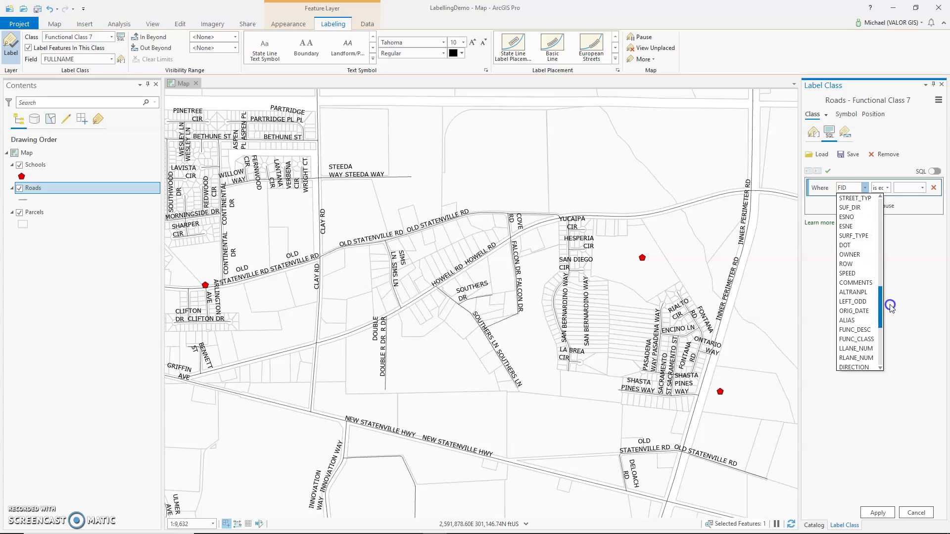
{"action": "left_click", "coordinate": [870, 340]}
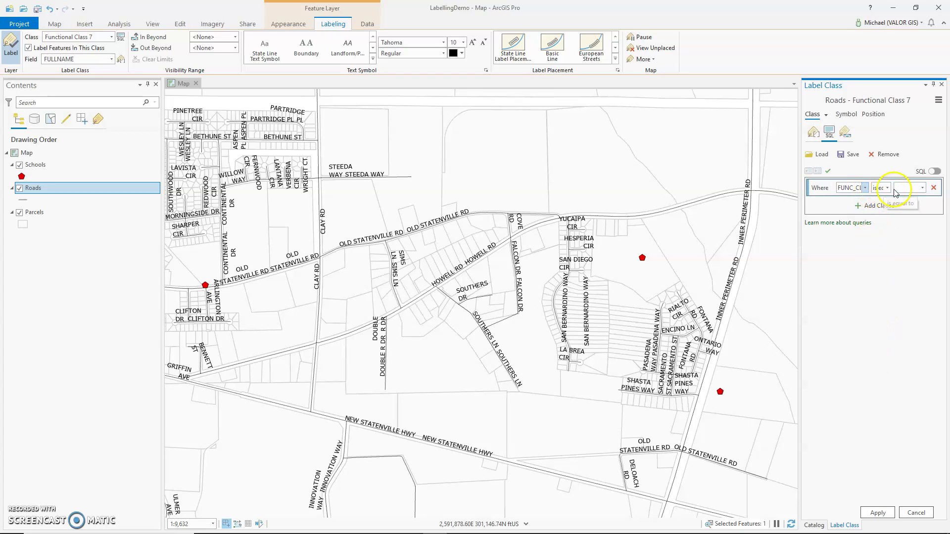
{"action": "left_click", "coordinate": [922, 188]}
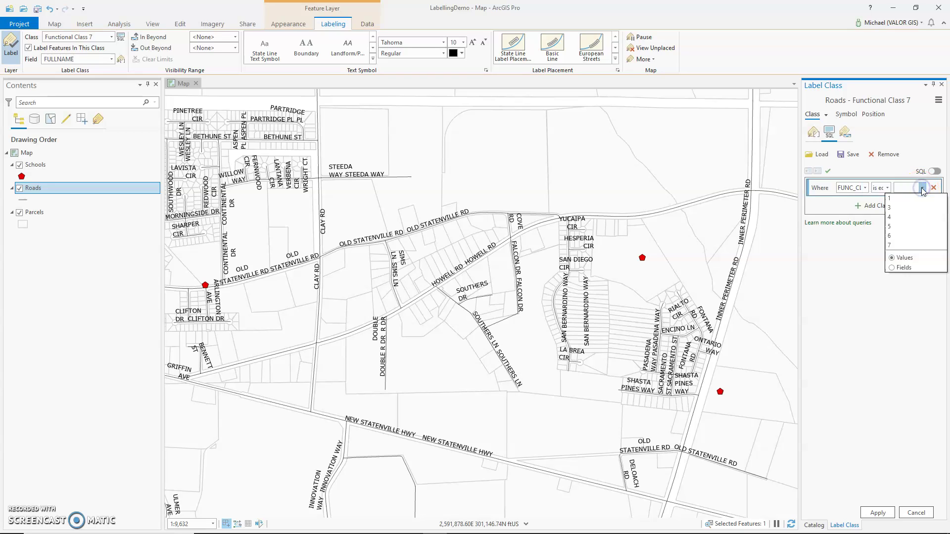
{"action": "left_click", "coordinate": [896, 245]}
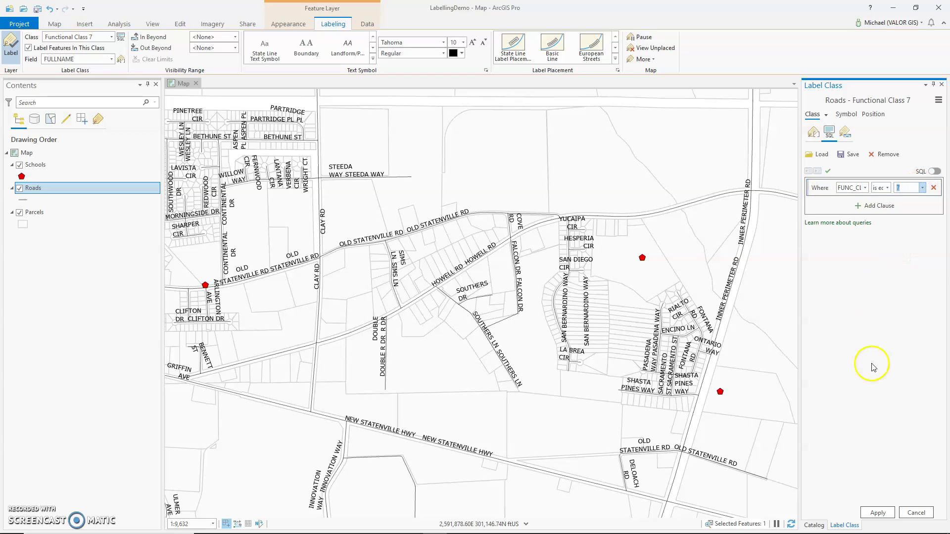
{"action": "left_click", "coordinate": [880, 514]}
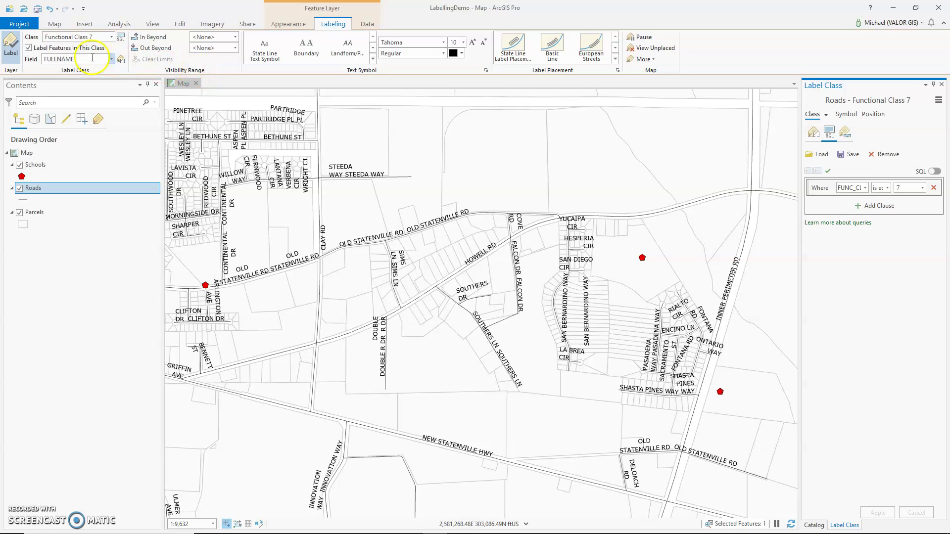
{"action": "left_click", "coordinate": [463, 43]}
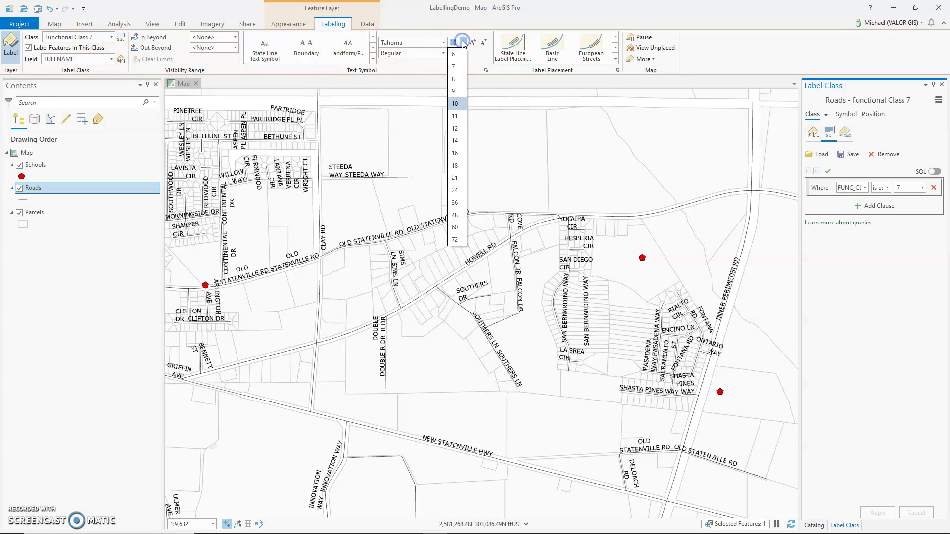
{"action": "left_click", "coordinate": [454, 66]}
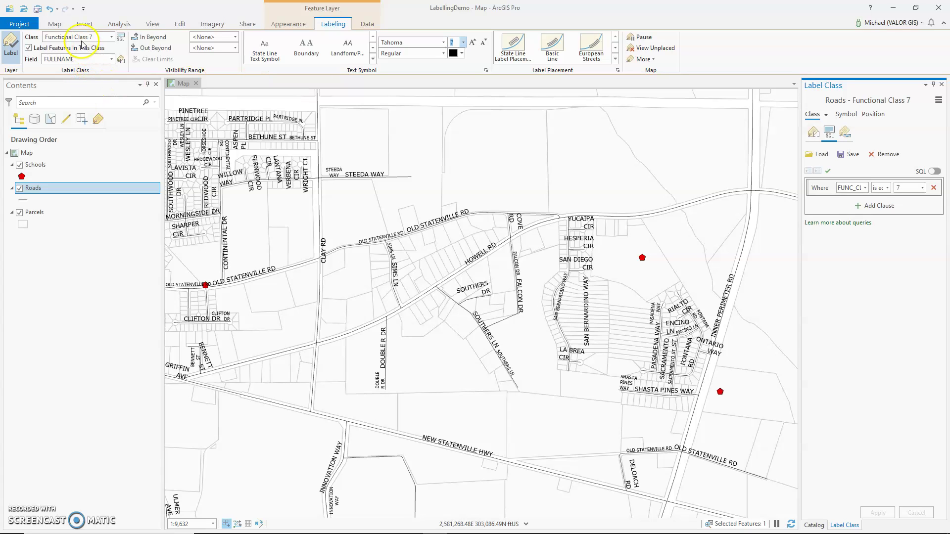
- Create a new Roads label class named 'Functional Class 4'
{"action": "left_click", "coordinate": [112, 37]}
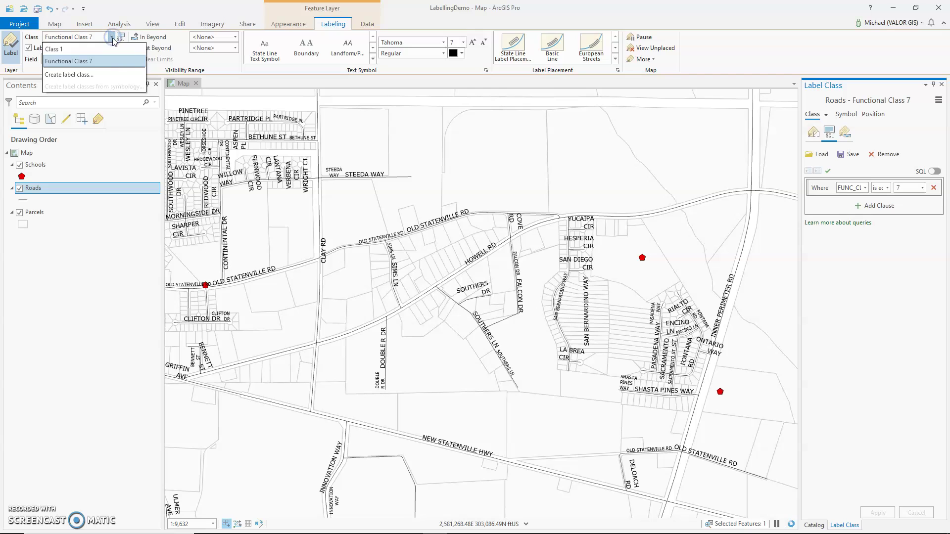
{"action": "left_click", "coordinate": [103, 78]}
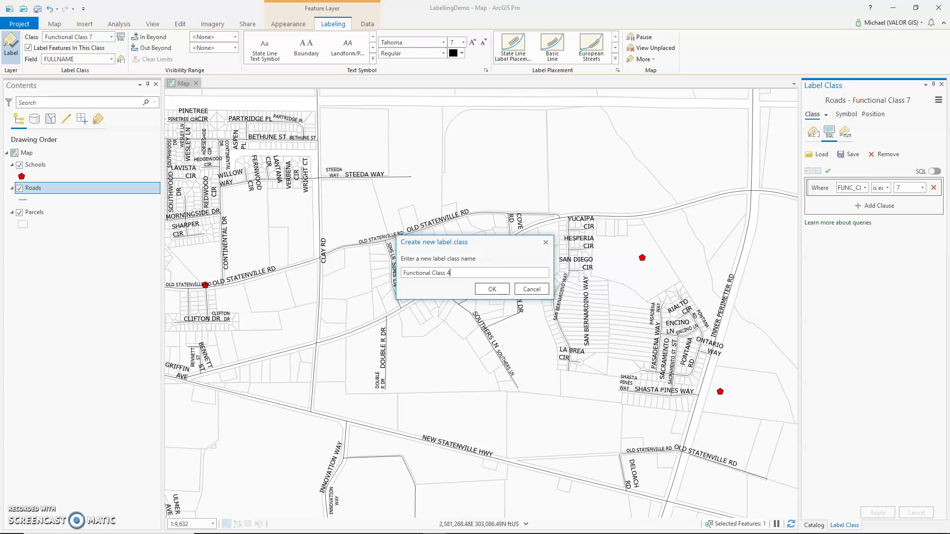
{"action": "left_click", "coordinate": [491, 289]}
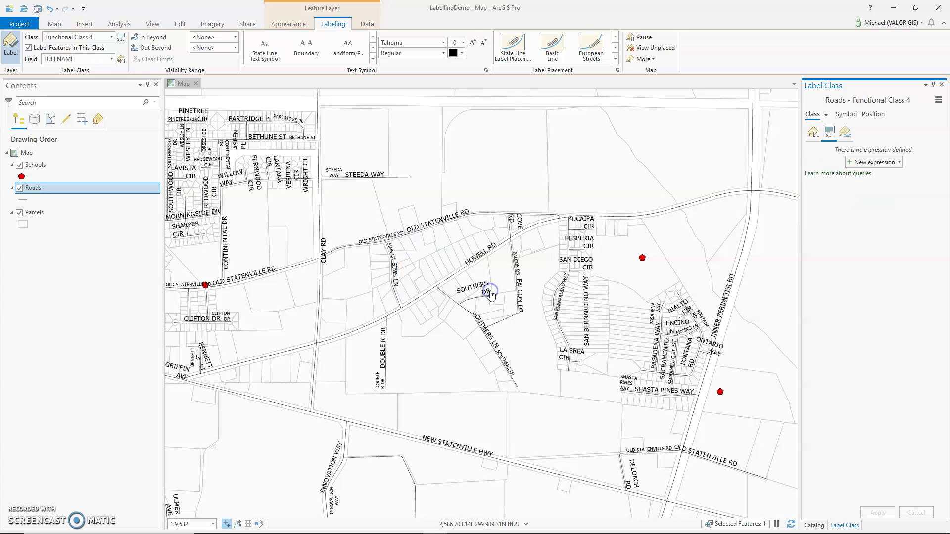
- Apply an SQL query limiting Functional Class 4 to roads where FUNC_CLASS = 4
{"action": "left_click", "coordinate": [866, 163]}
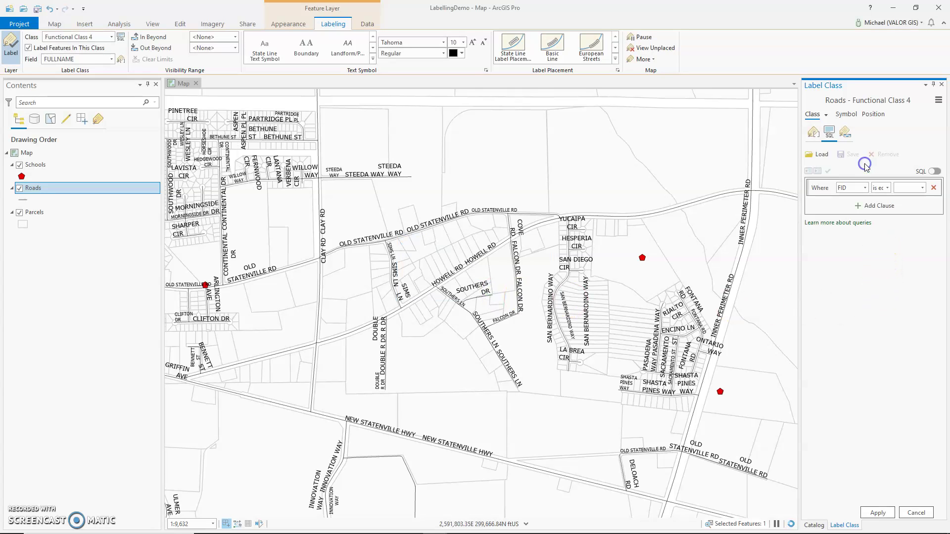
{"action": "left_click", "coordinate": [864, 187]}
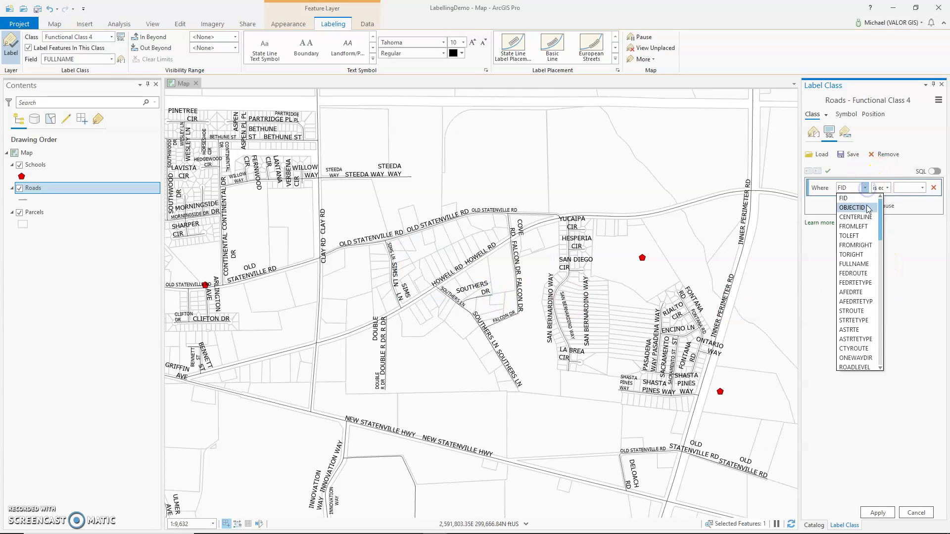
{"action": "left_click", "coordinate": [884, 283]}
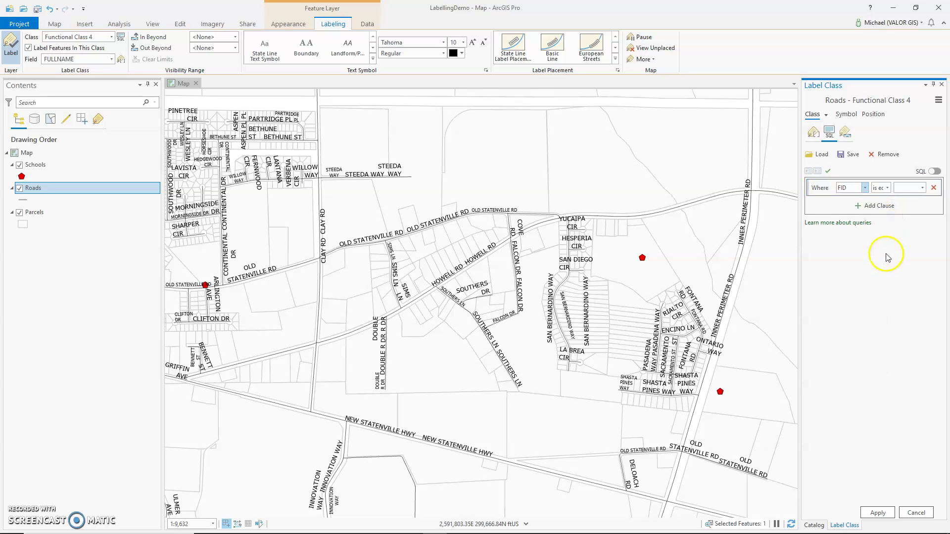
{"action": "left_click", "coordinate": [864, 188]}
{"action": "left_click_drag", "start_coordinate": [883, 216], "coordinate": [883, 303]}
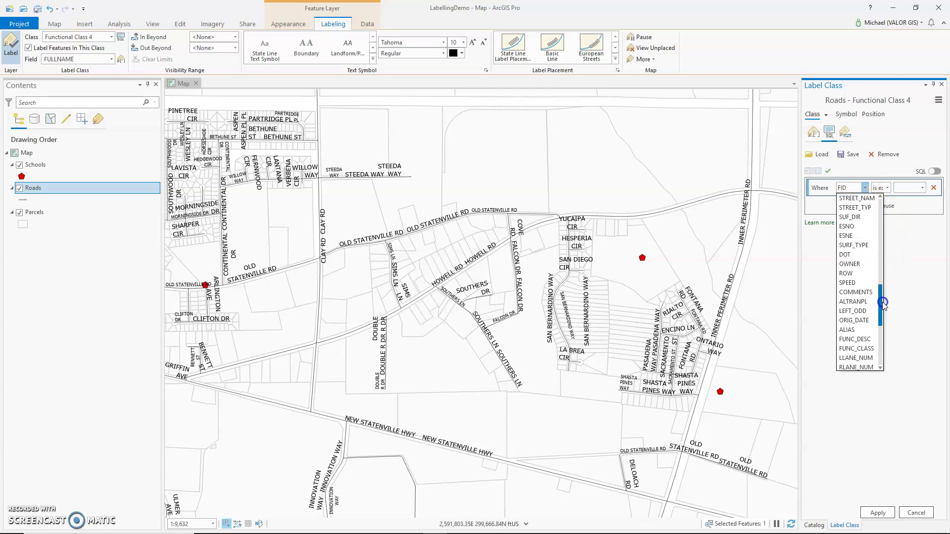
{"action": "left_click", "coordinate": [856, 349]}
{"action": "left_click", "coordinate": [922, 189]}
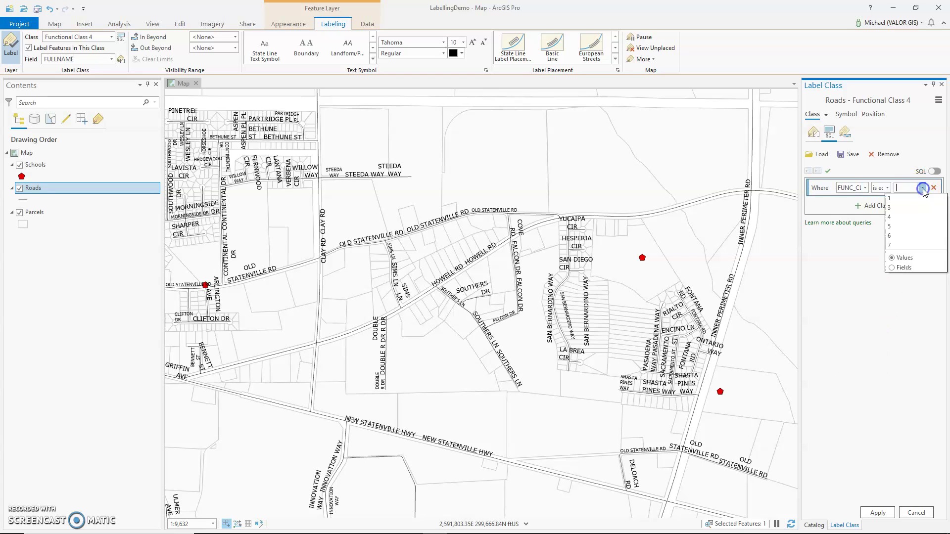
{"action": "left_click", "coordinate": [905, 218]}
{"action": "left_click", "coordinate": [879, 513]}
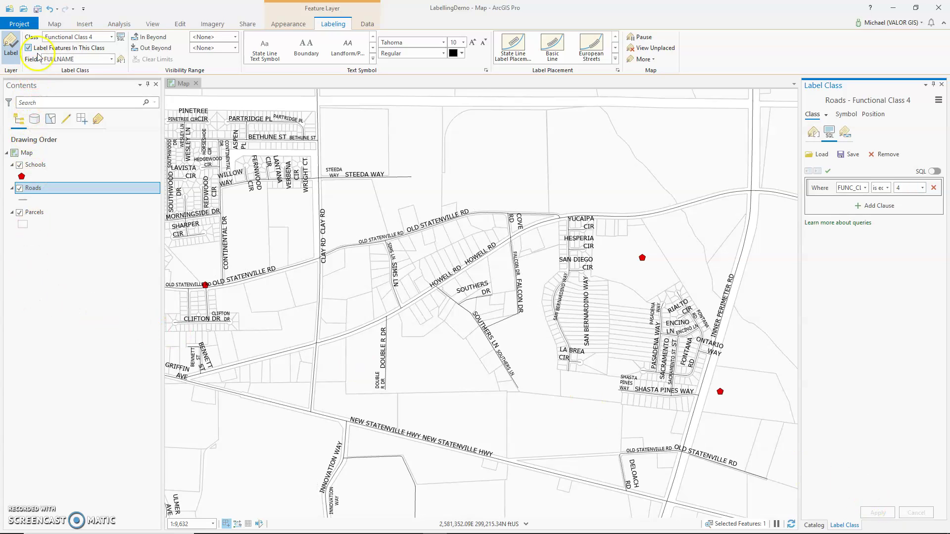
{"action": "left_click", "coordinate": [112, 37]}
- Disable labelling for the default Class 1 label class, then reselect Functional Class 4
{"action": "left_click", "coordinate": [100, 49]}
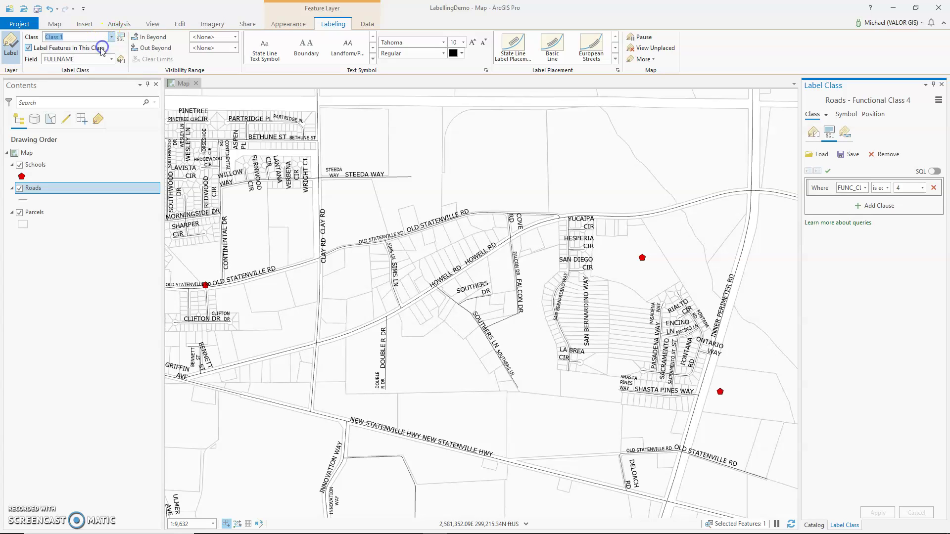
{"action": "left_click", "coordinate": [29, 48]}
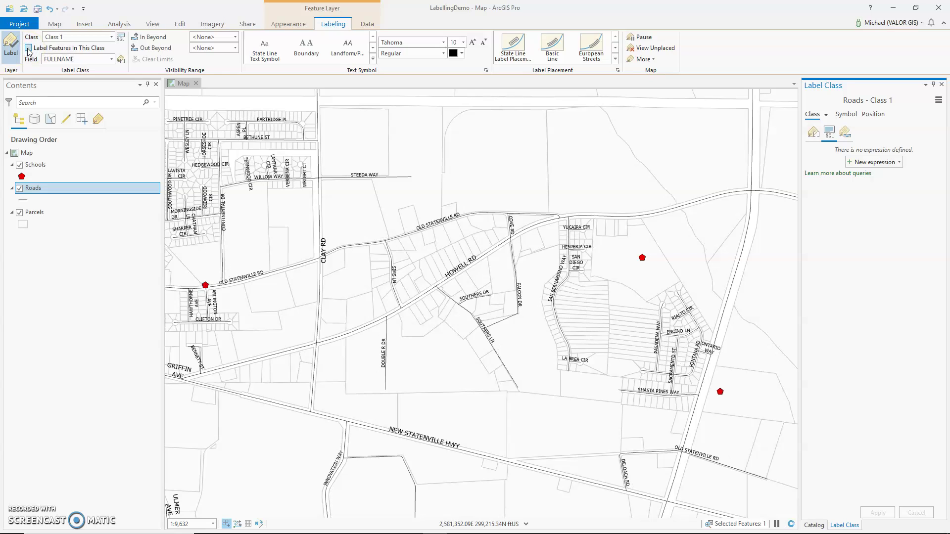
{"action": "left_click", "coordinate": [108, 37]}
{"action": "left_click", "coordinate": [106, 73]}
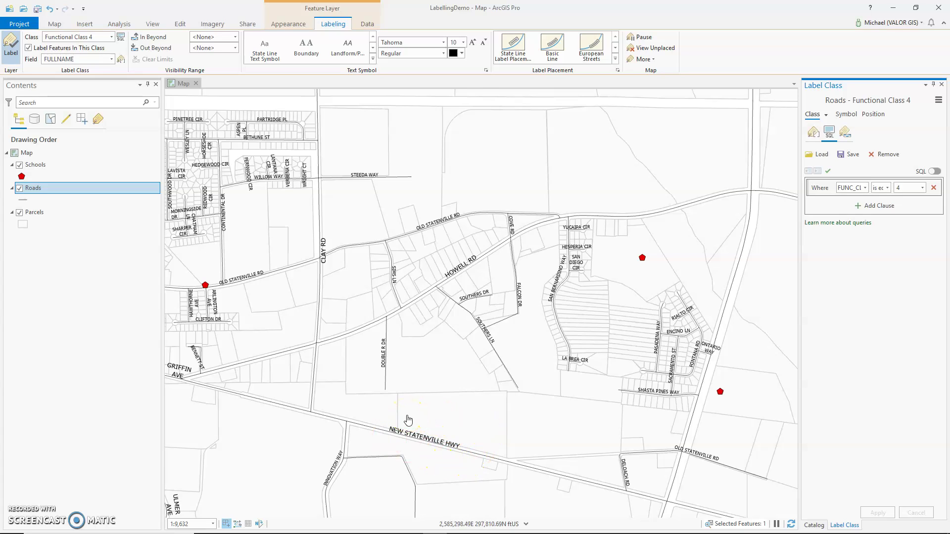
- Create a new Roads label class named 'Functional Class 3'
{"action": "left_click", "coordinate": [111, 38]}
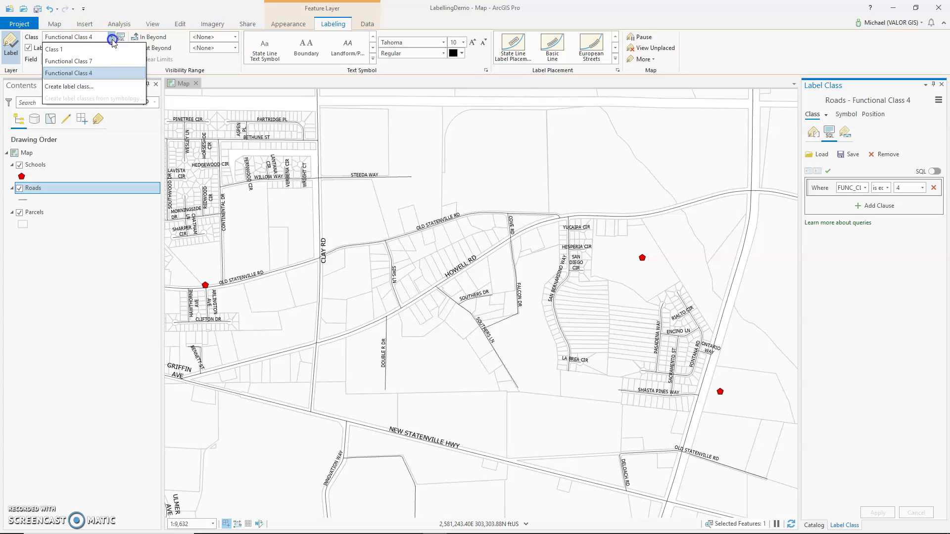
{"action": "left_click", "coordinate": [101, 87]}
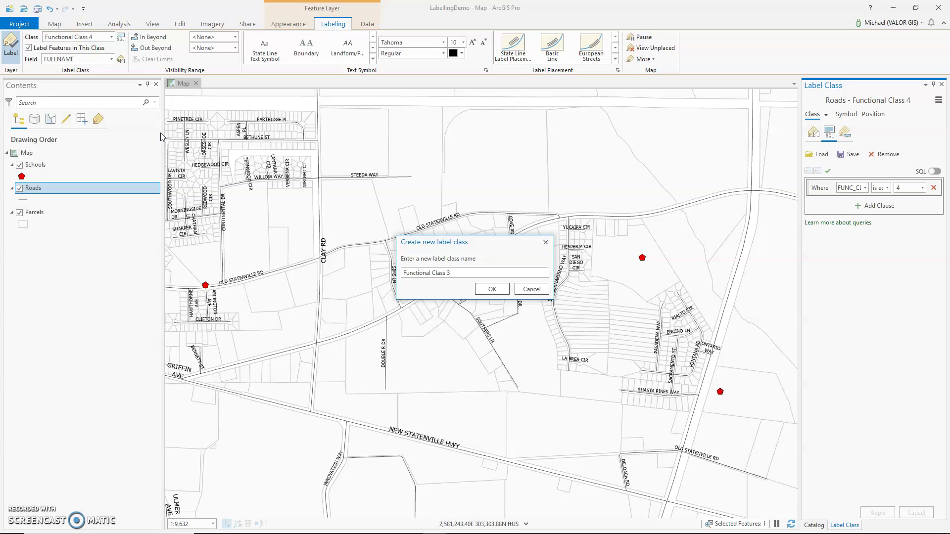
{"action": "type", "text": "Functional Class 3"}
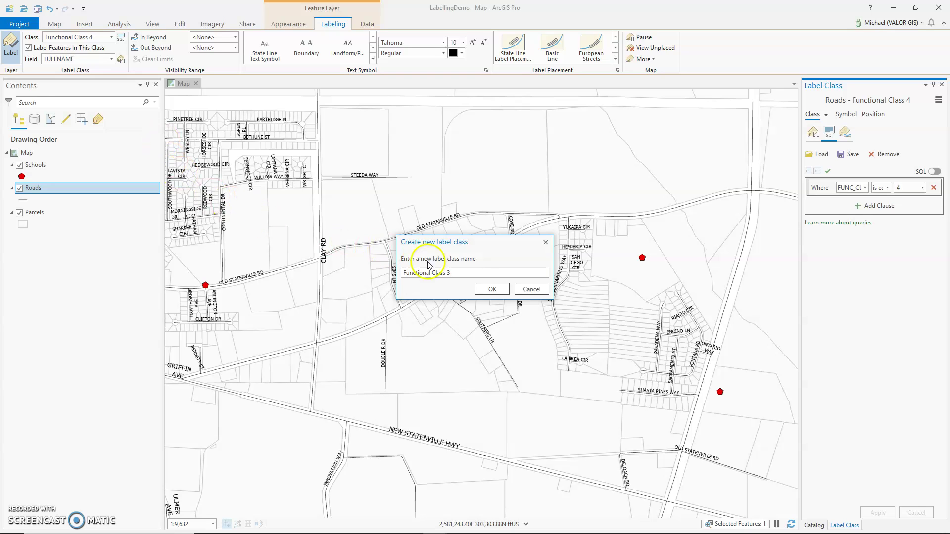
{"action": "left_click", "coordinate": [492, 289]}
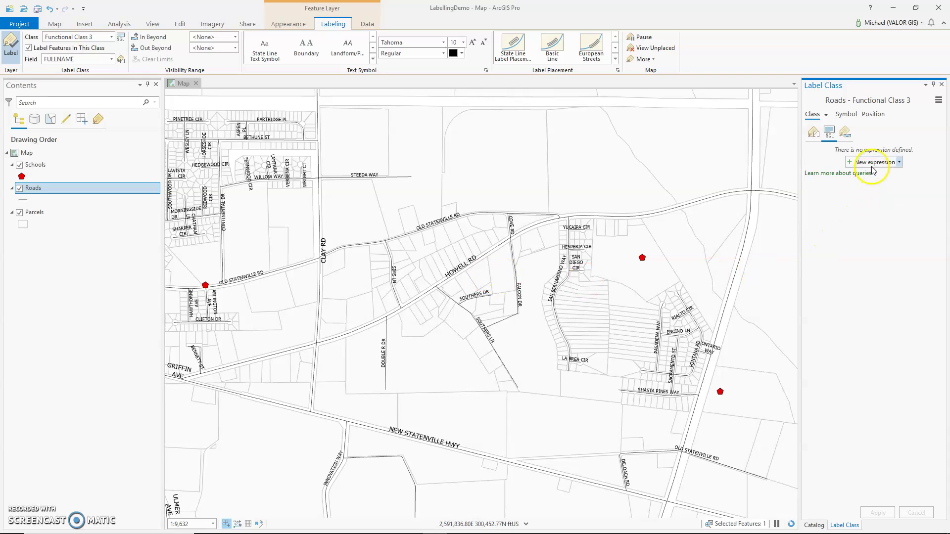
- Apply an SQL query limiting Functional Class 3 to roads where FUNC_CLASS = 3
{"action": "left_click", "coordinate": [874, 163]}
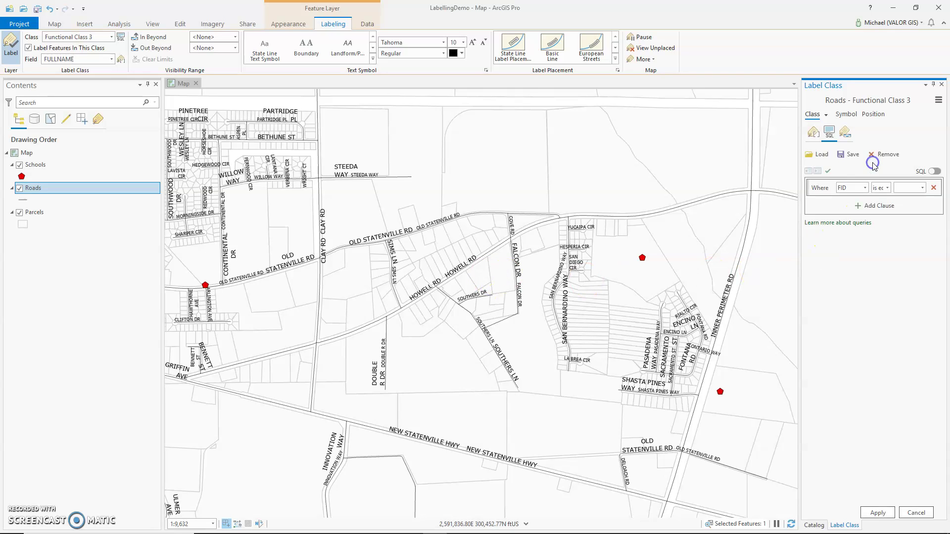
{"action": "left_click", "coordinate": [861, 188]}
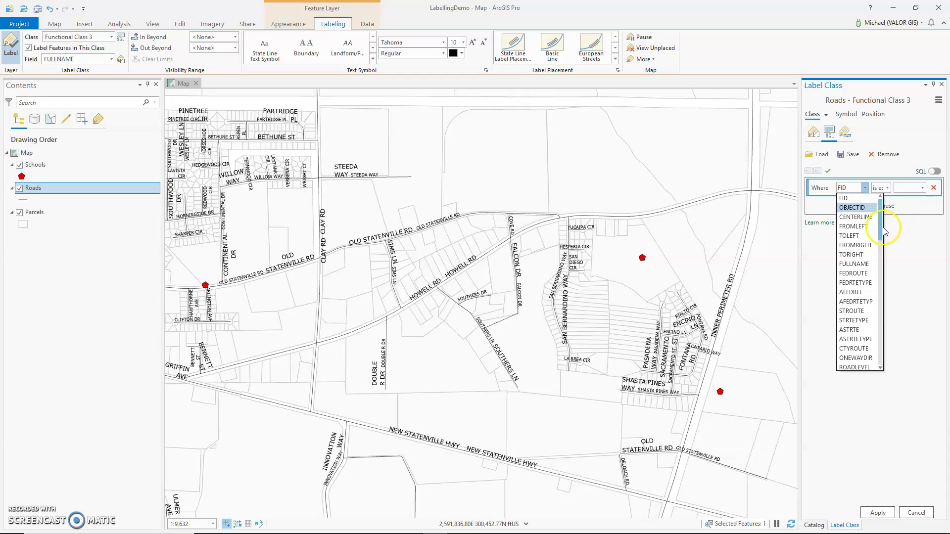
{"action": "left_click_drag", "start_coordinate": [884, 230], "coordinate": [887, 323]}
{"action": "left_click", "coordinate": [855, 349]}
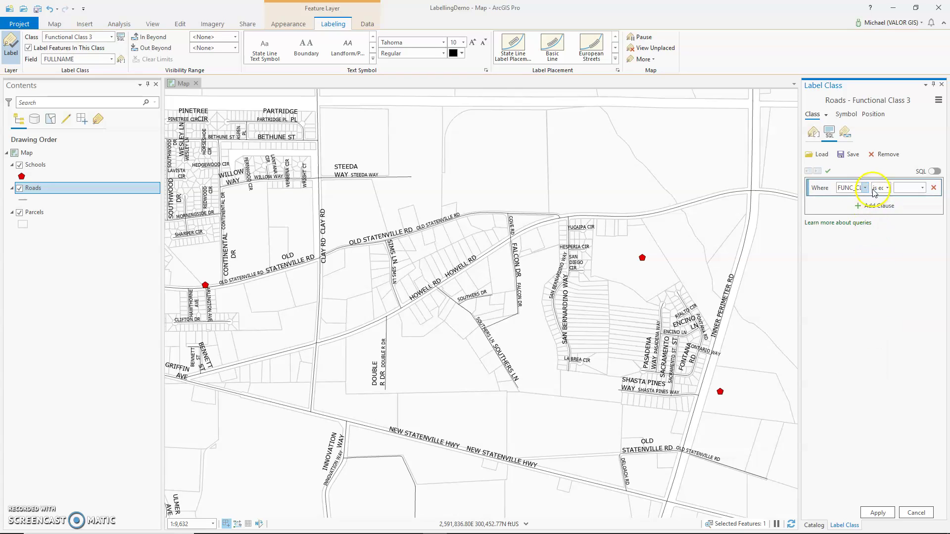
{"action": "left_click", "coordinate": [922, 188]}
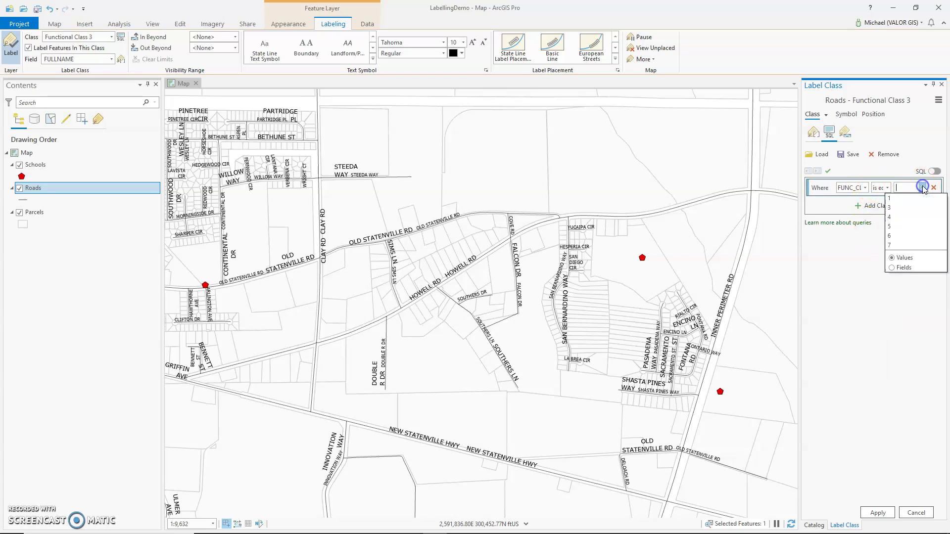
{"action": "left_click", "coordinate": [912, 207]}
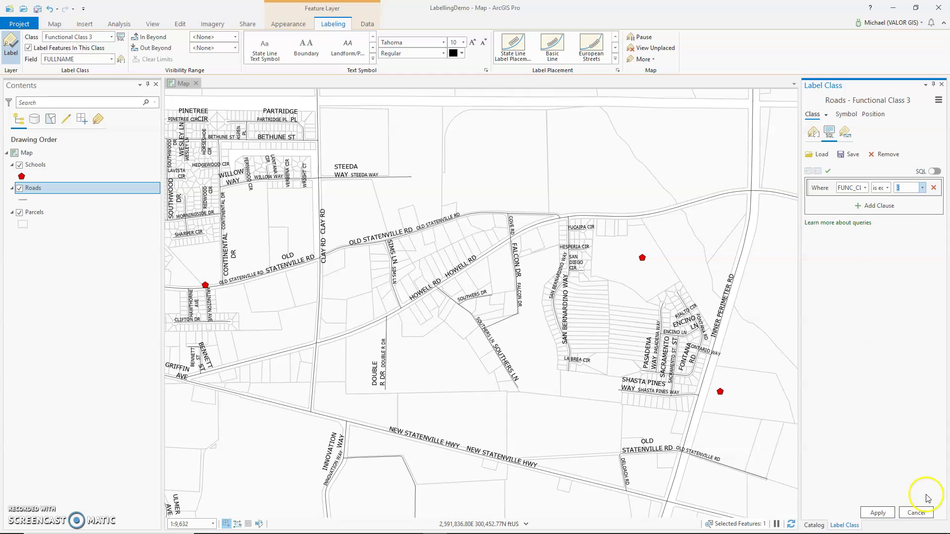
{"action": "left_click", "coordinate": [880, 511]}
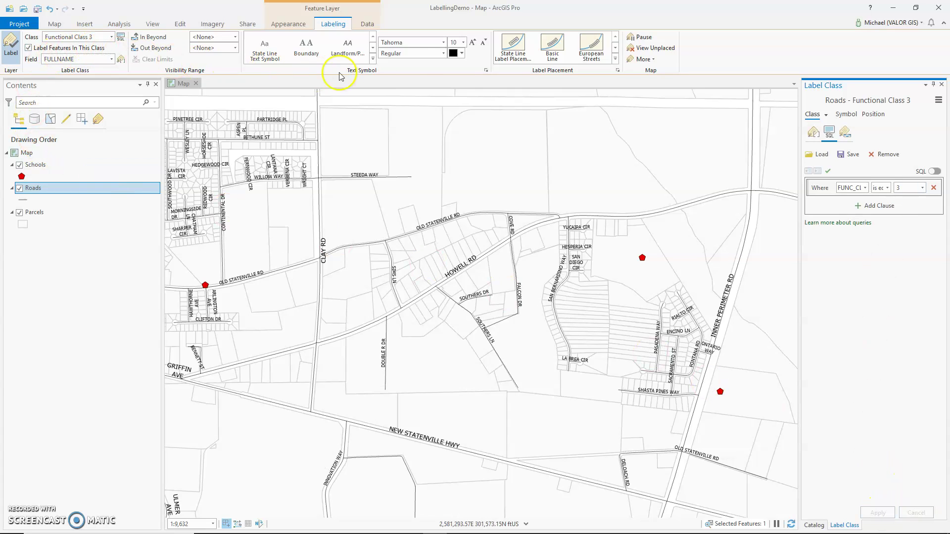
- Set the Functional Class 3 label font size to 14 pt
{"action": "left_click", "coordinate": [463, 42]}
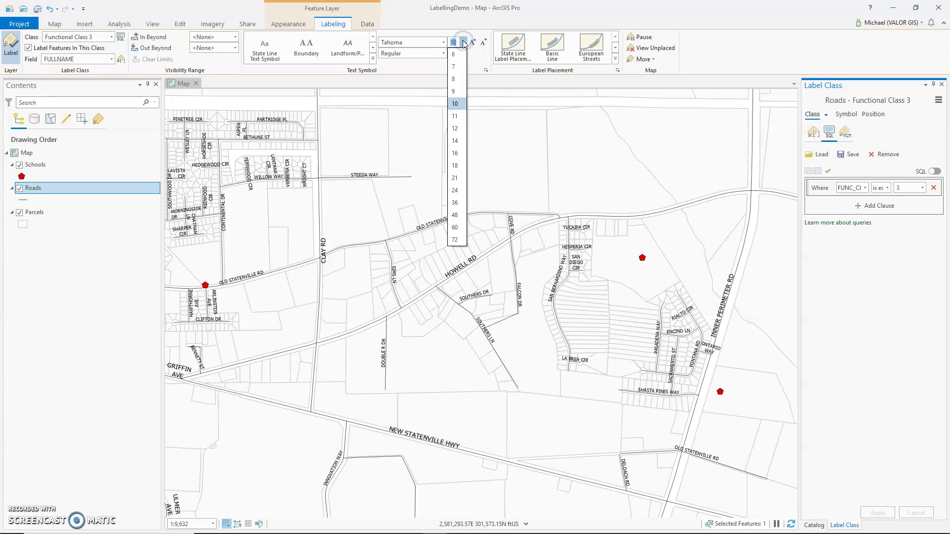
{"action": "left_click", "coordinate": [458, 140]}
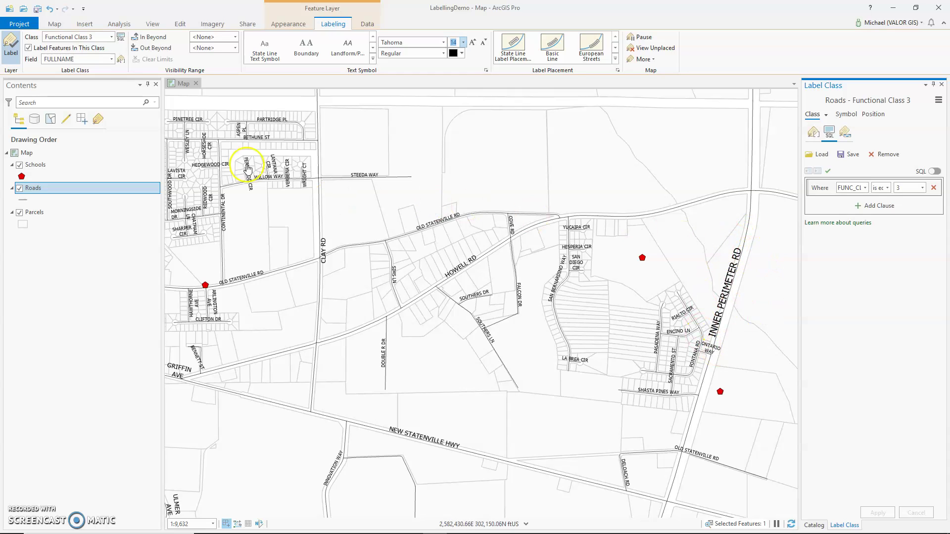
{"action": "left_click", "coordinate": [111, 38]}
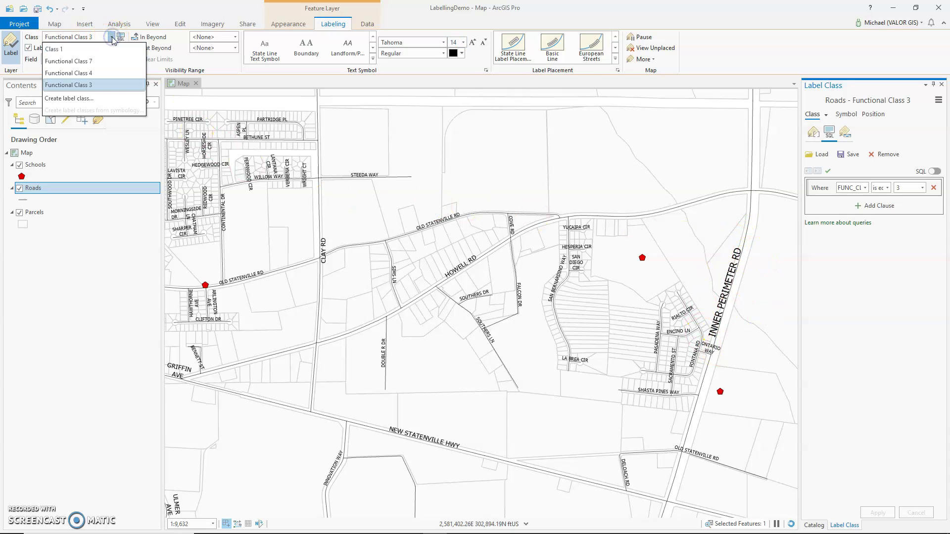
{"action": "left_click", "coordinate": [95, 85]}
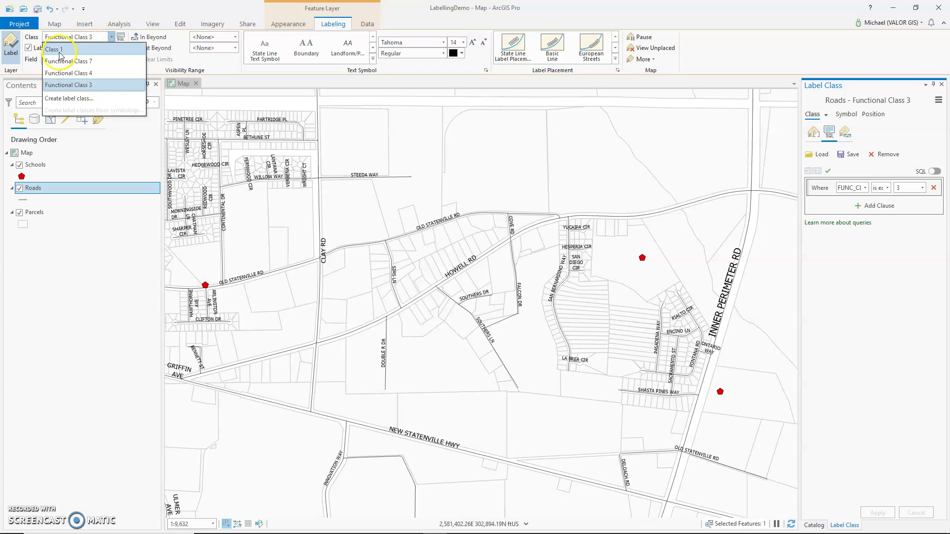